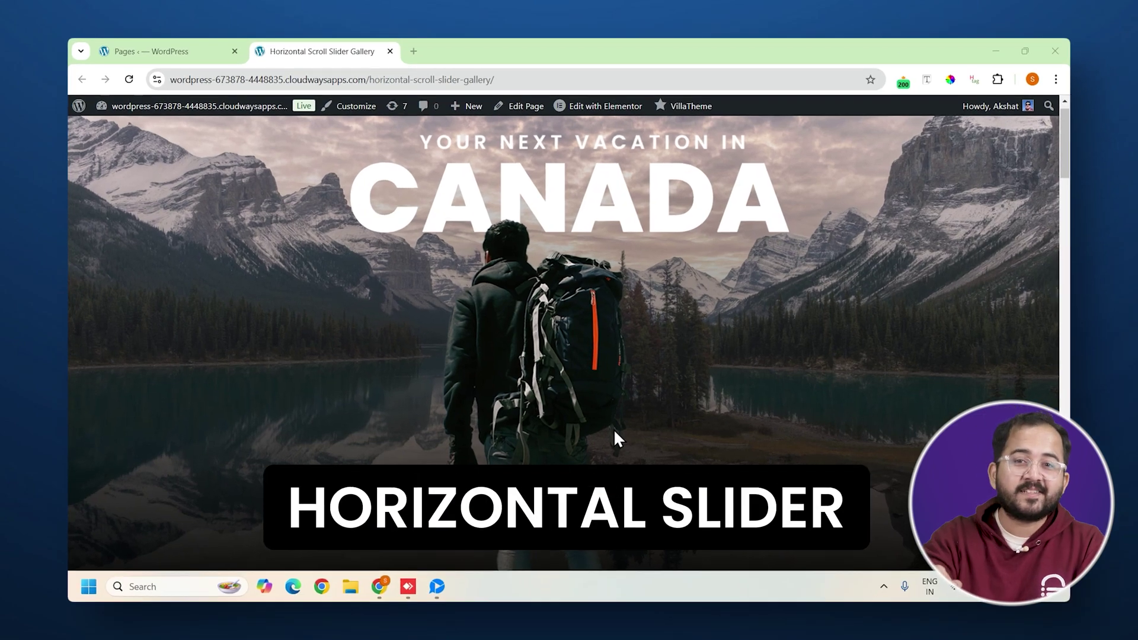
Step: Scroll through the finished Scotland, Norway and Iceland horizontal slider preview
{"action": "scroll", "coordinate": [615, 432], "scroll_direction": "down", "scroll_amount": 5}
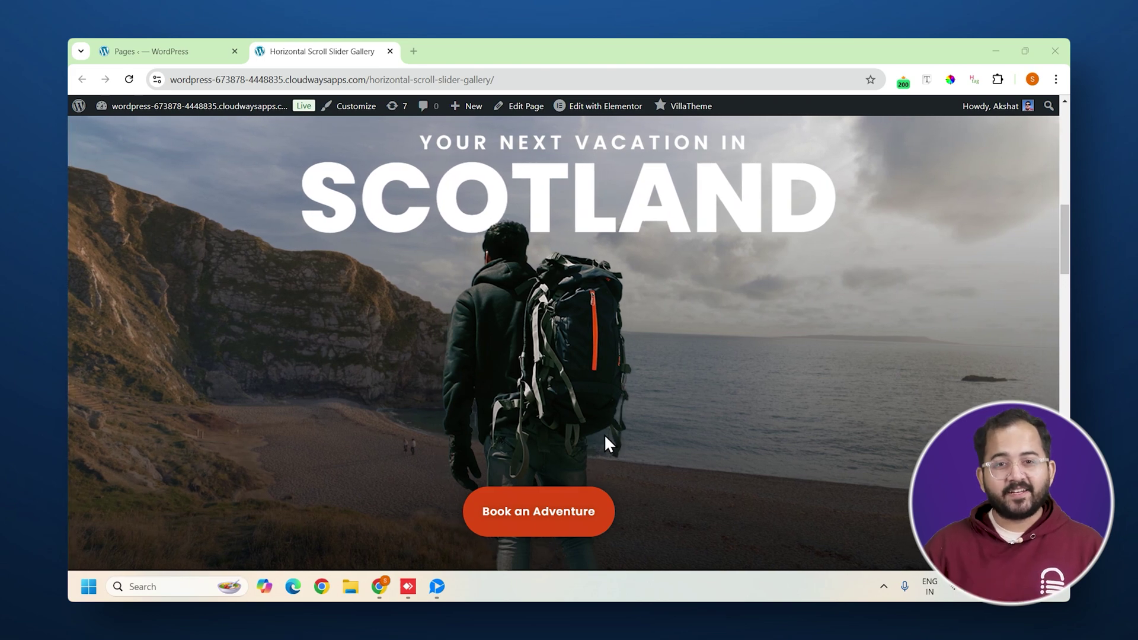
{"action": "scroll", "coordinate": [605, 436], "scroll_direction": "down", "scroll_amount": 5}
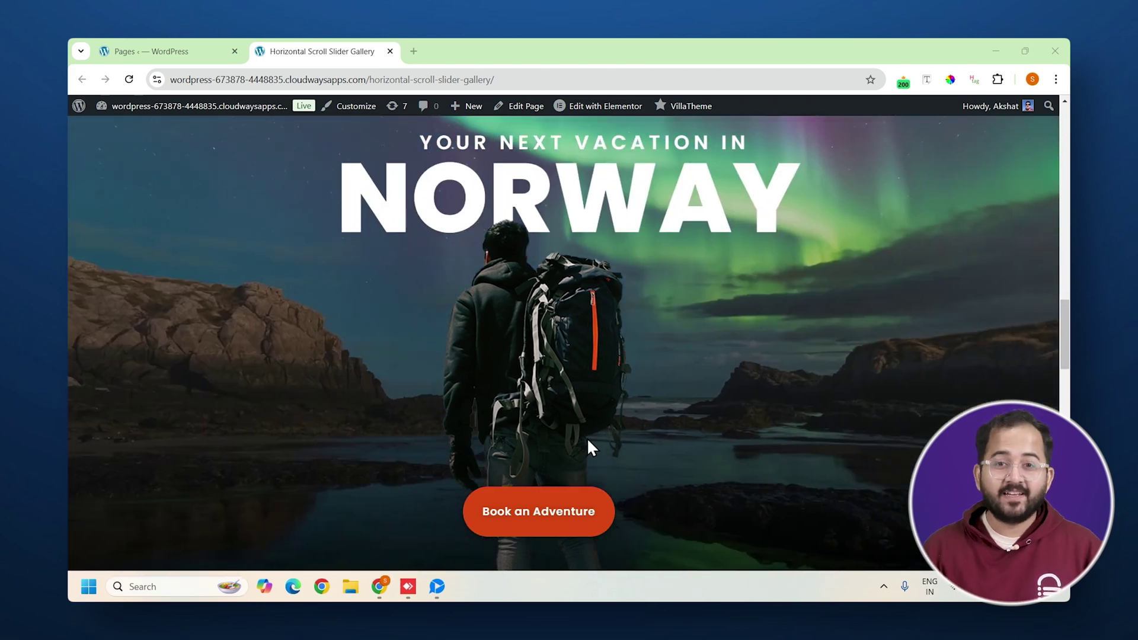
{"action": "scroll", "coordinate": [586, 439], "scroll_direction": "down", "scroll_amount": 5}
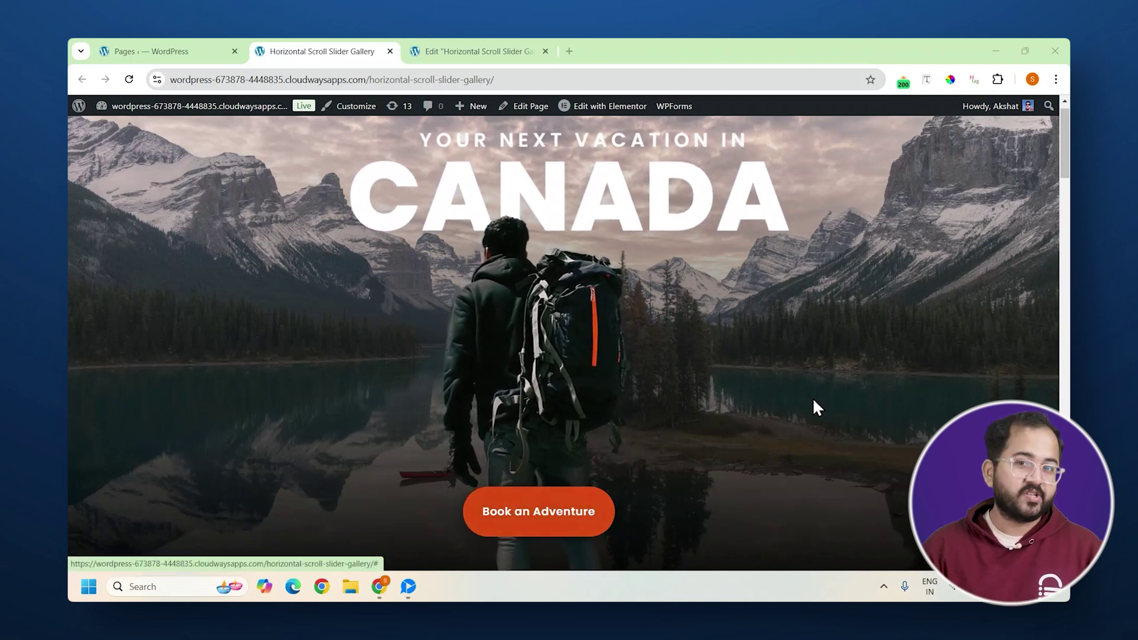
{"action": "scroll", "coordinate": [951, 328], "scroll_direction": "down", "scroll_amount": 5}
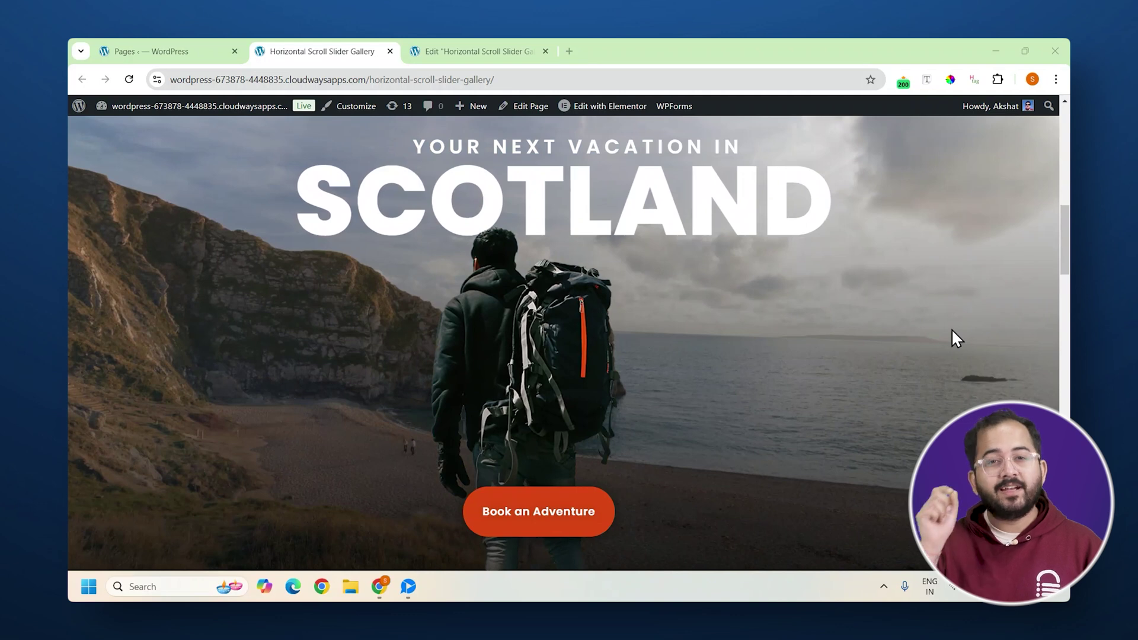
{"action": "scroll", "coordinate": [953, 331], "scroll_direction": "down", "scroll_amount": 5}
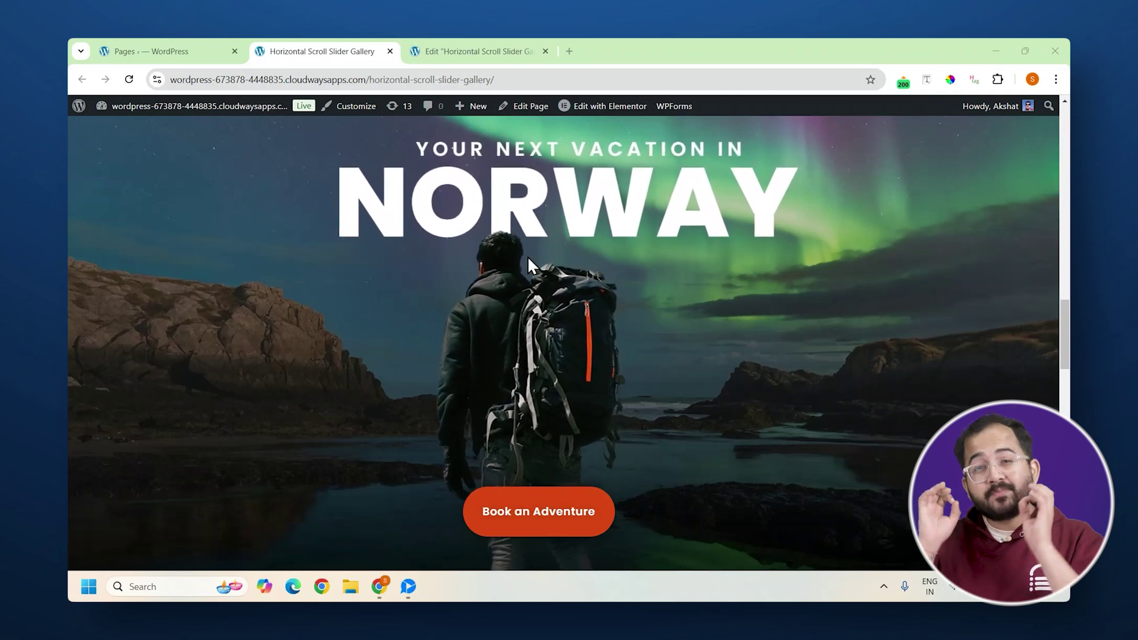
{"action": "scroll", "coordinate": [240, 353], "scroll_direction": "up", "scroll_amount": 5}
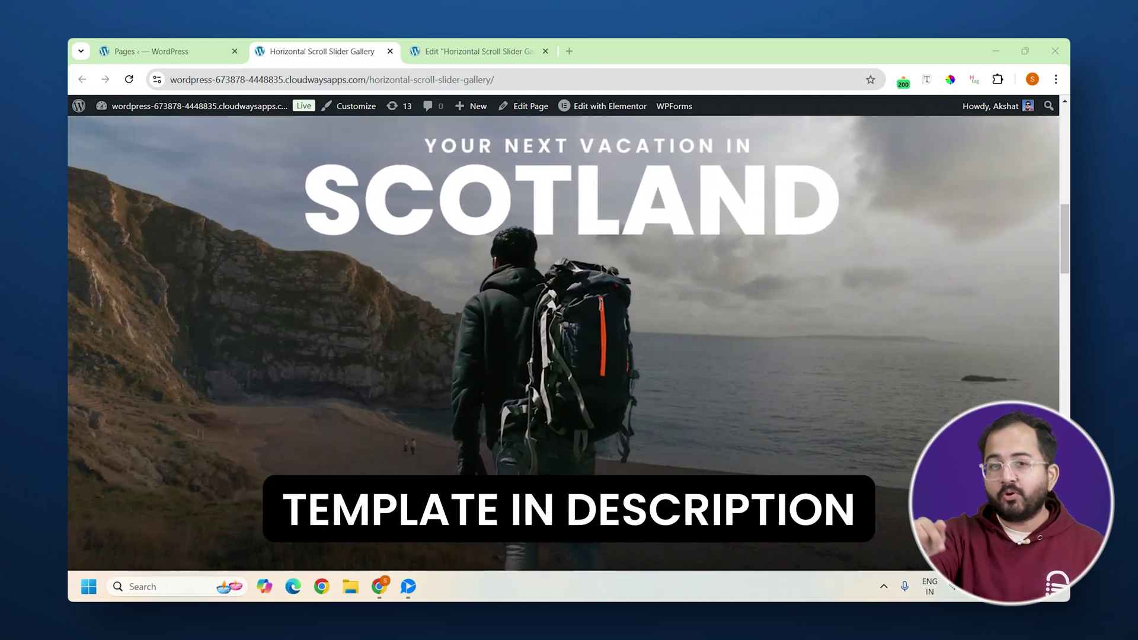
{"action": "scroll", "coordinate": [759, 462], "scroll_direction": "down", "scroll_amount": 1}
{"action": "scroll", "coordinate": [759, 461], "scroll_direction": "down", "scroll_amount": 3}
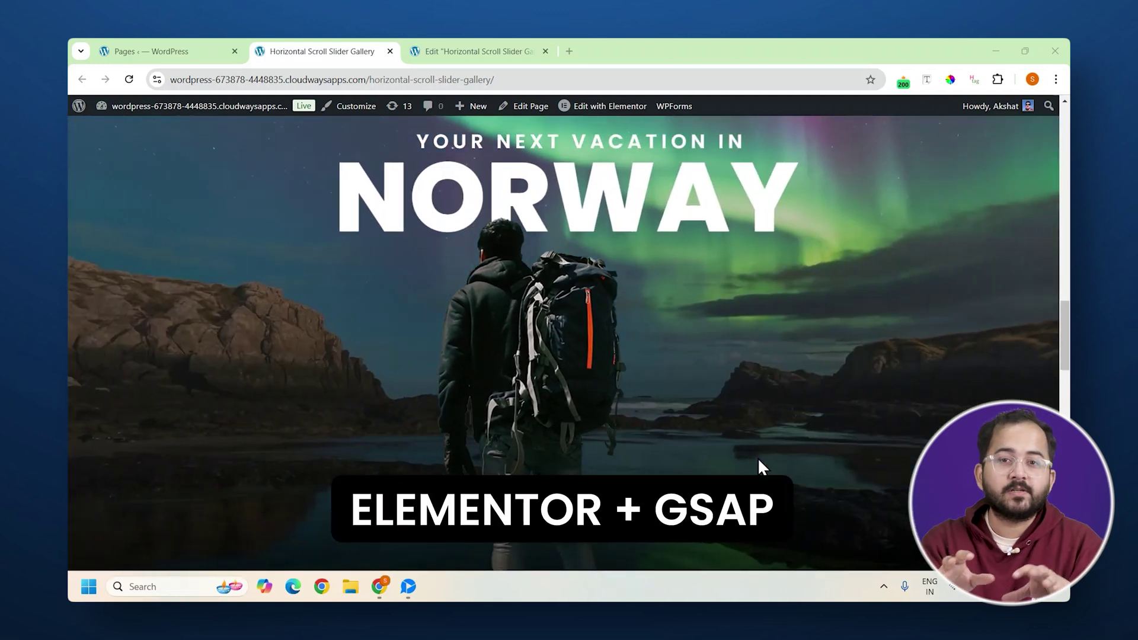
{"action": "scroll", "coordinate": [759, 462], "scroll_direction": "down", "scroll_amount": 3}
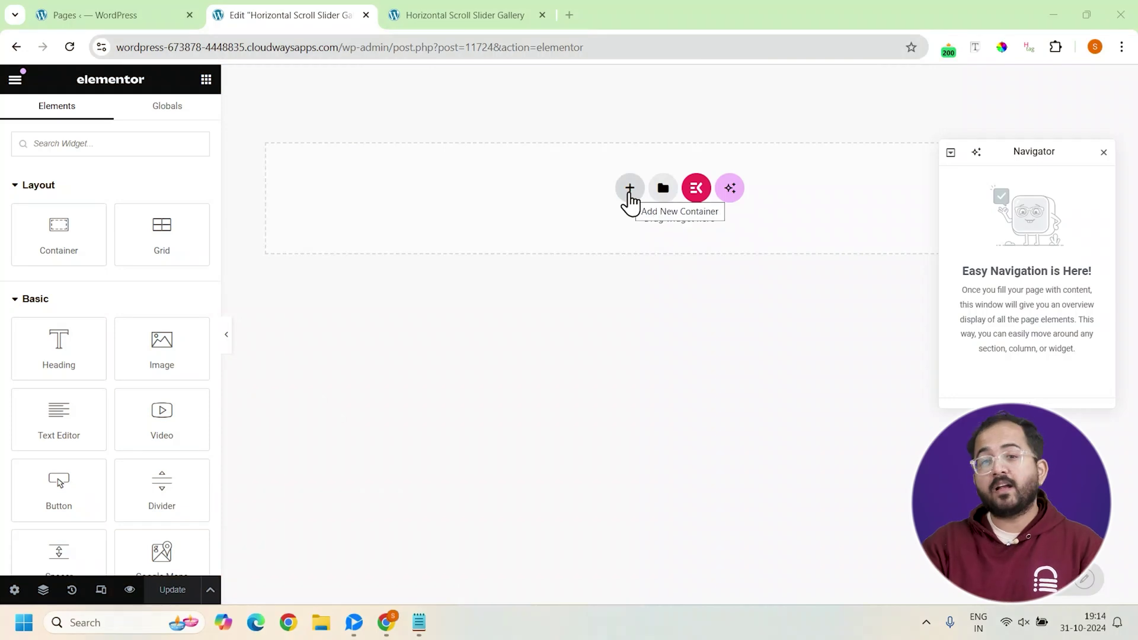
Step: Add a single-row Flexbox container with Full Width content width
{"action": "left_click", "coordinate": [630, 192]}
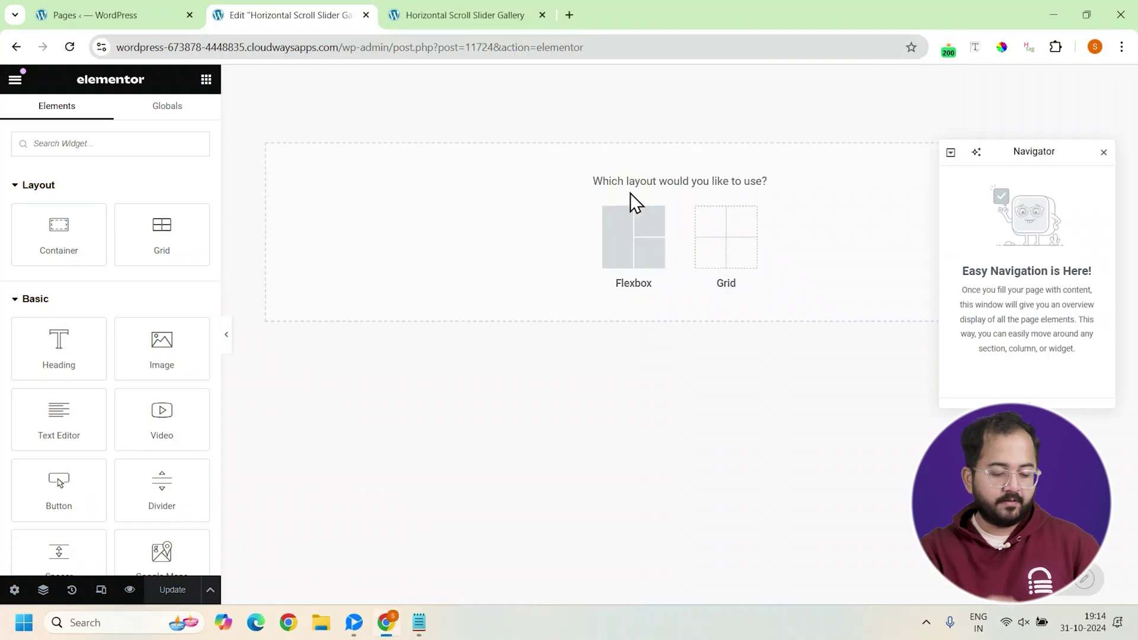
{"action": "left_click", "coordinate": [633, 252]}
{"action": "left_click", "coordinate": [579, 236]}
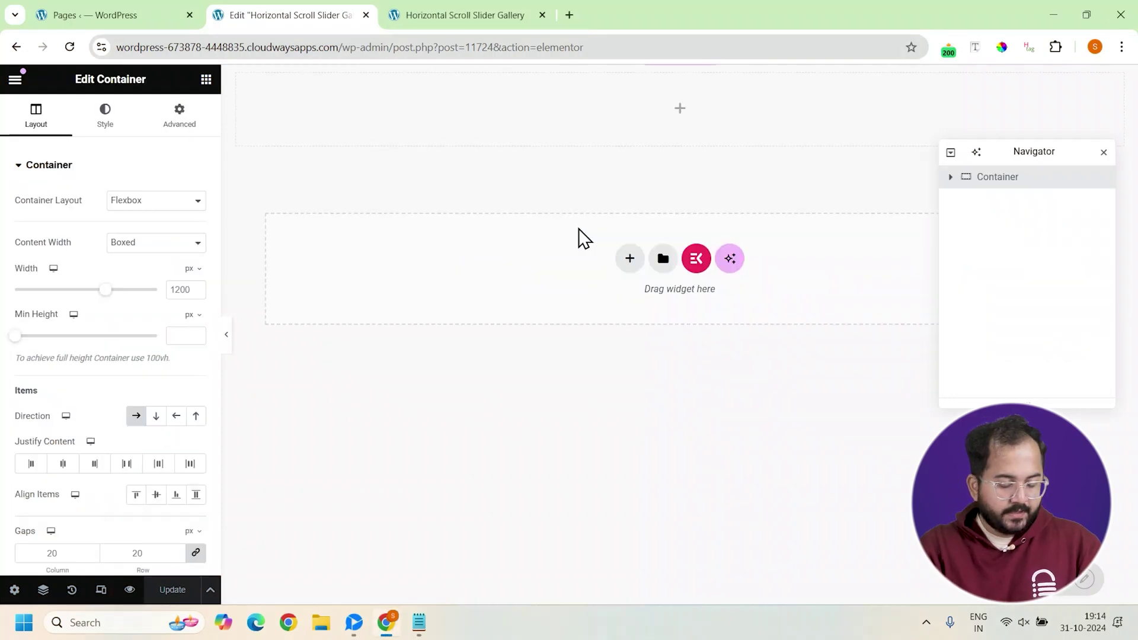
{"action": "left_click", "coordinate": [150, 248]}
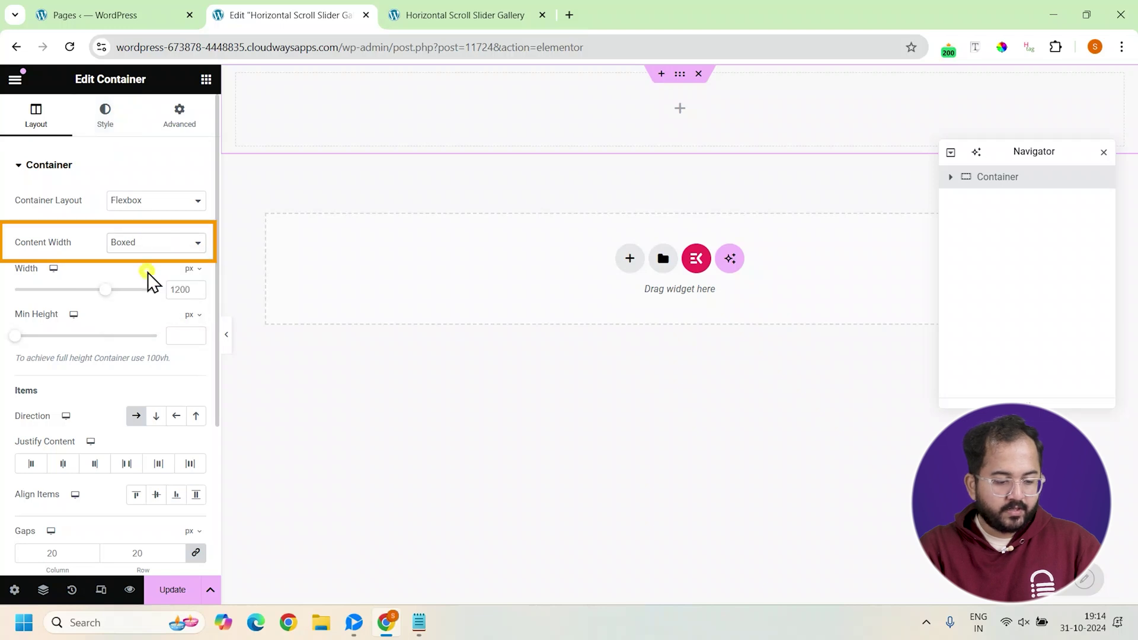
{"action": "left_click", "coordinate": [153, 289]}
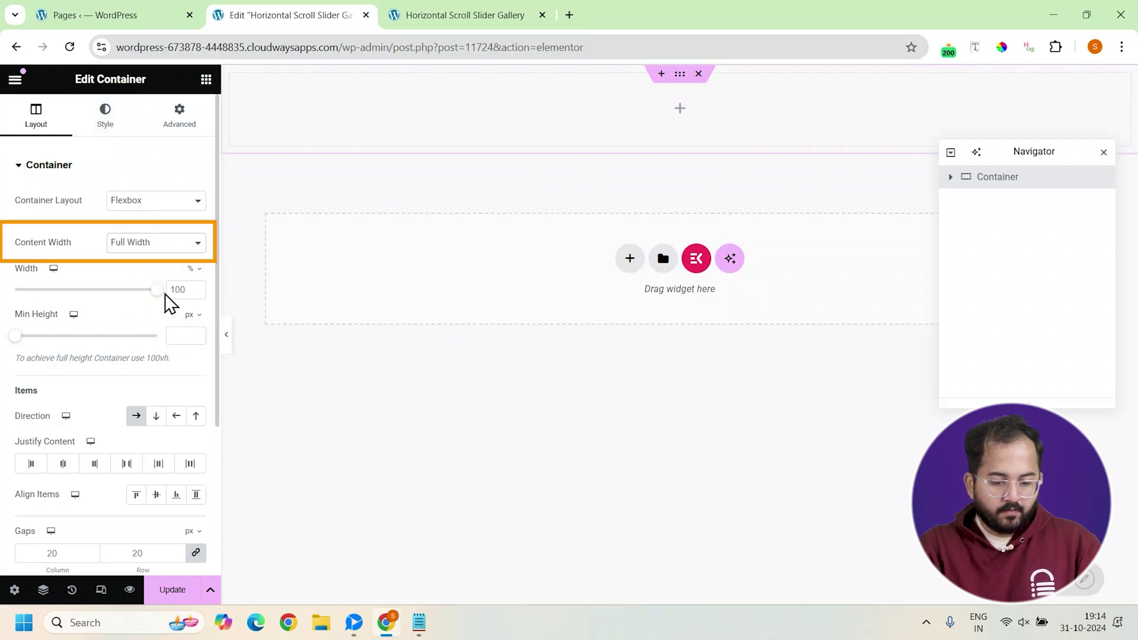
Step: Set the container's minimum height to 100 vh
{"action": "left_click", "coordinate": [191, 314]}
{"action": "left_click", "coordinate": [189, 380]}
{"action": "left_click_drag", "start_coordinate": [15, 335], "coordinate": [162, 336]}
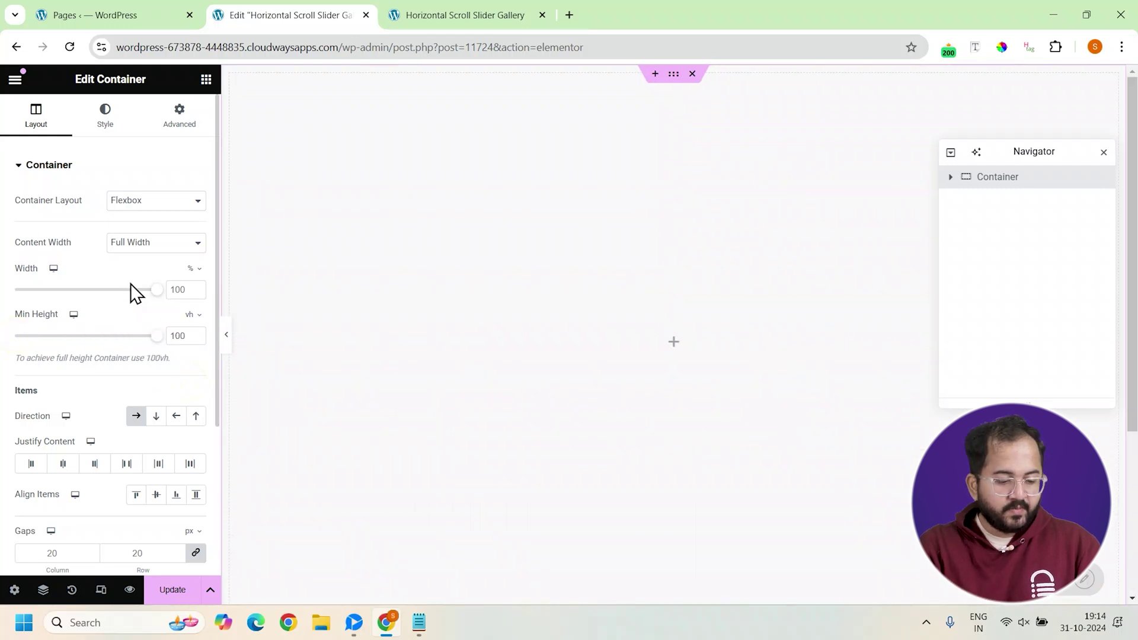
{"action": "scroll", "coordinate": [130, 285], "scroll_direction": "down", "scroll_amount": 3}
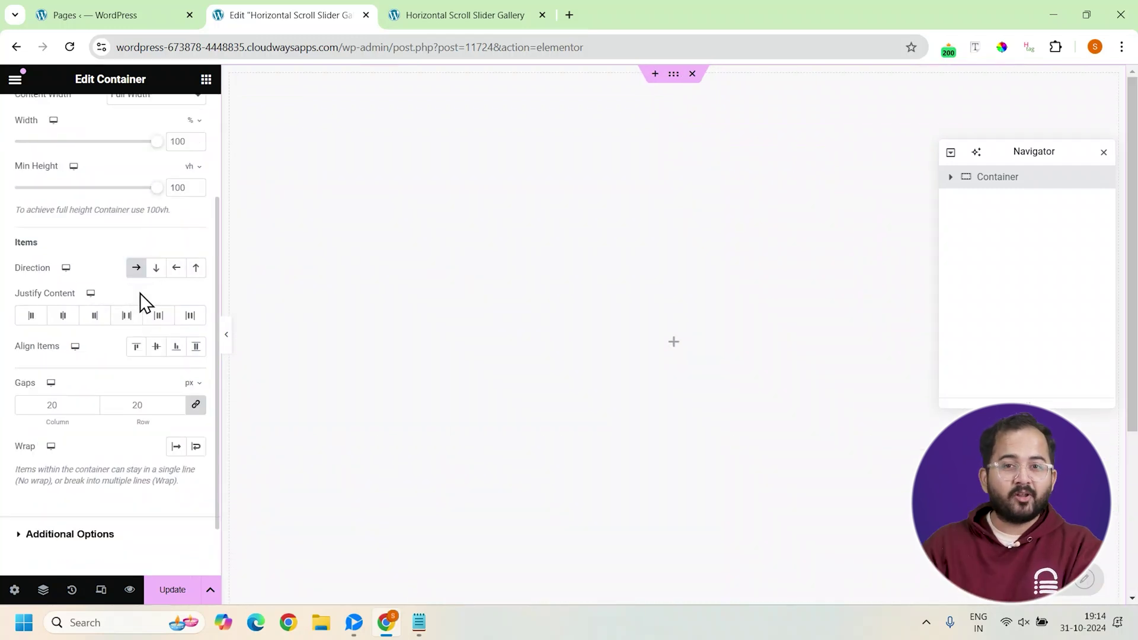
{"action": "scroll", "coordinate": [140, 292], "scroll_direction": "down", "scroll_amount": 1}
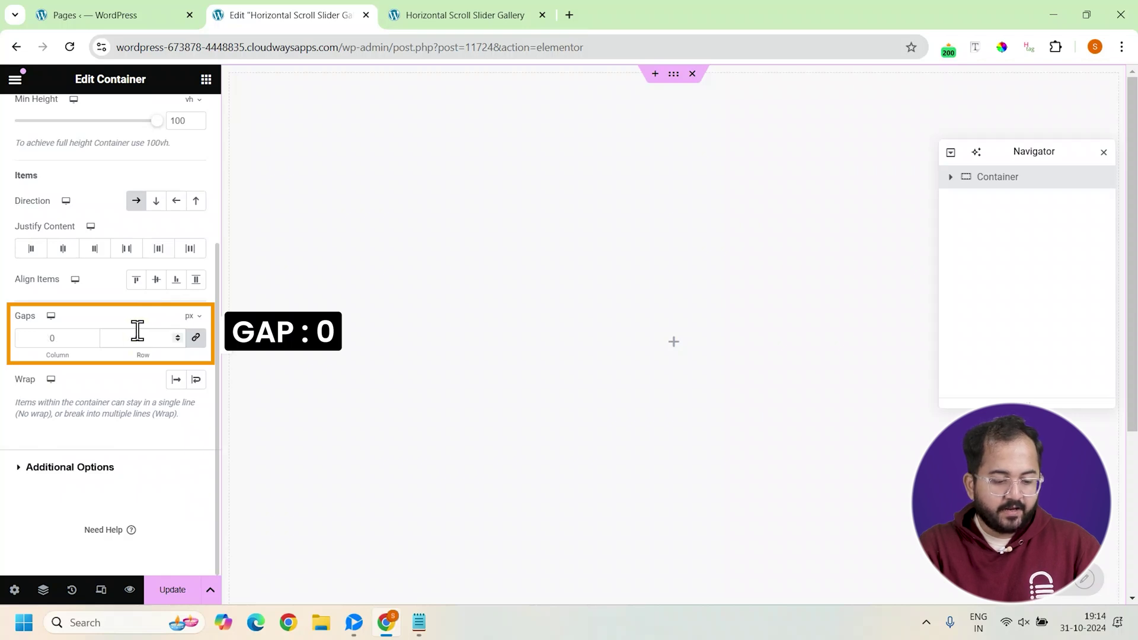
Step: Set the container's wrap to No Wrap and overflow to Hidden
{"action": "left_click", "coordinate": [175, 380]}
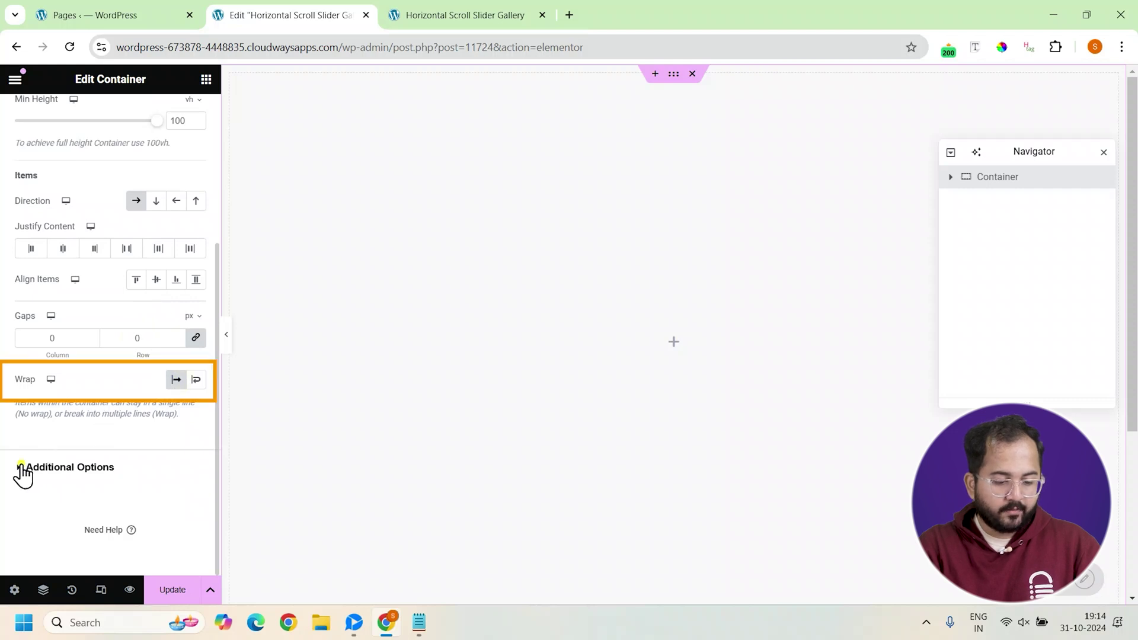
{"action": "left_click", "coordinate": [22, 468]}
{"action": "left_click", "coordinate": [134, 249]}
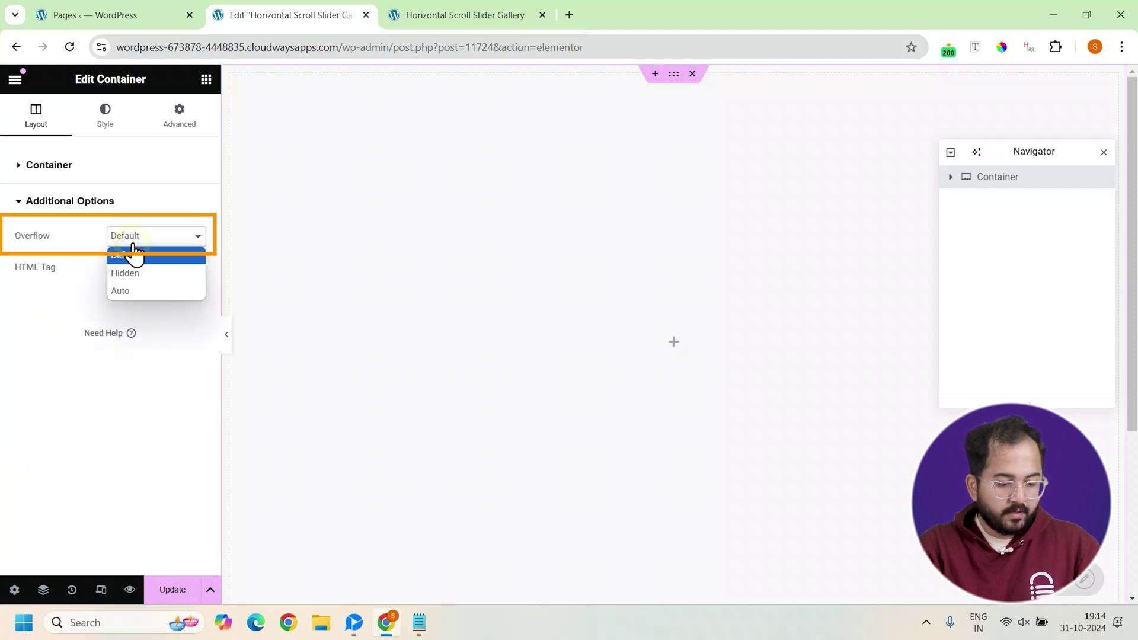
{"action": "left_click", "coordinate": [136, 274]}
{"action": "left_click", "coordinate": [19, 203]}
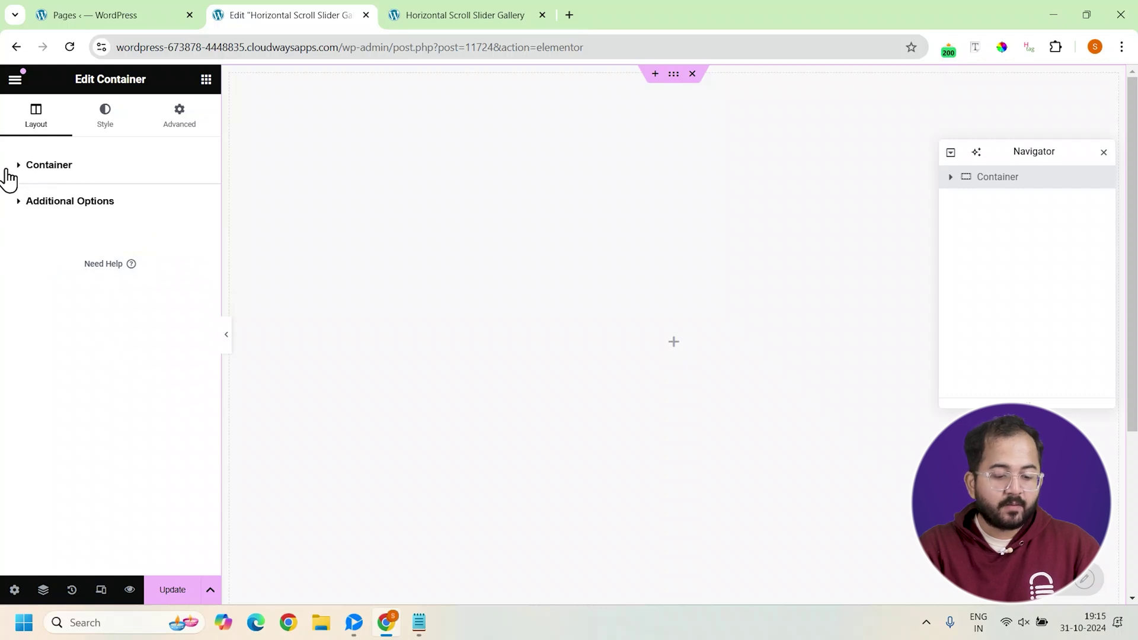
Step: Give the container 0 padding and enter the CSS class 'wrapper'
{"action": "left_click", "coordinate": [18, 168]}
{"action": "left_click", "coordinate": [193, 128]}
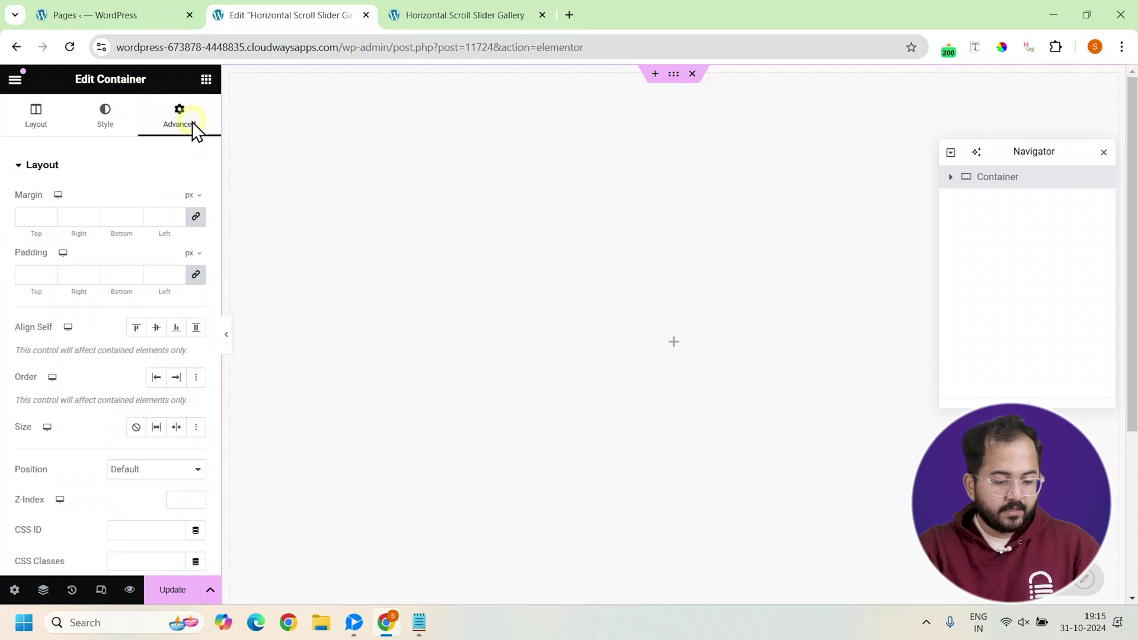
{"action": "left_click", "coordinate": [195, 274]}
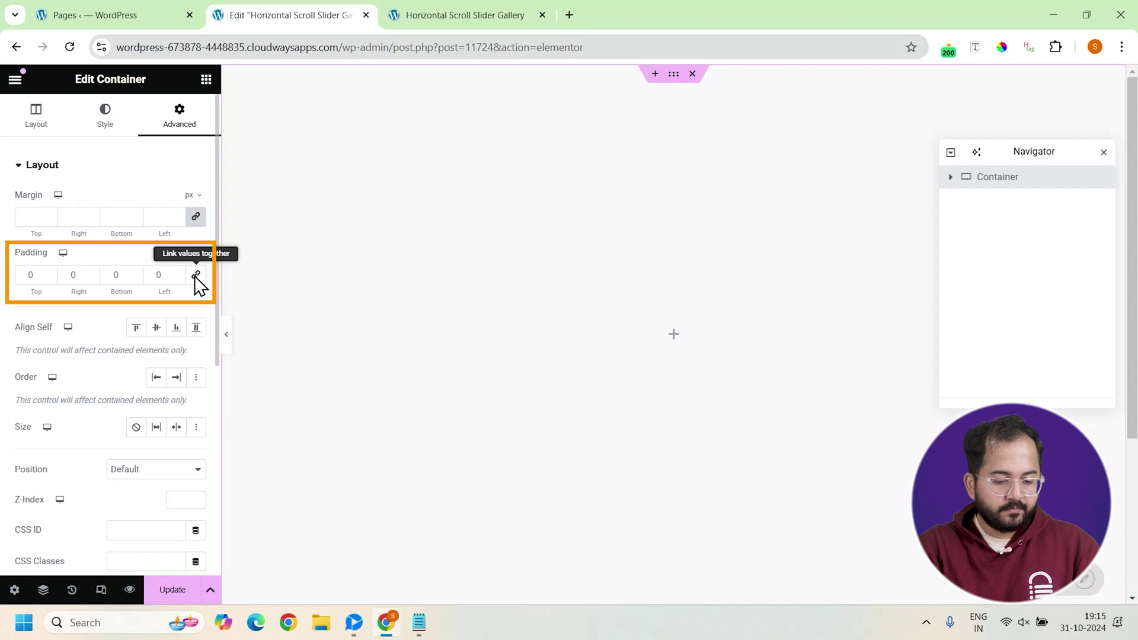
{"action": "scroll", "coordinate": [163, 403], "scroll_direction": "down", "scroll_amount": 1}
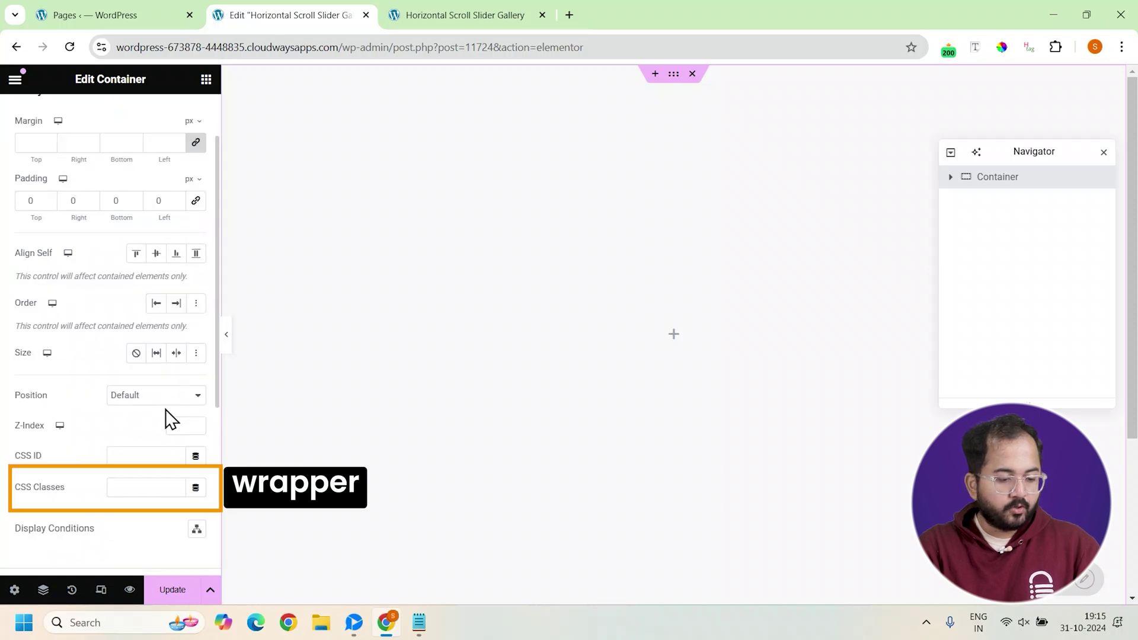
{"action": "left_click", "coordinate": [141, 487]}
{"action": "type", "text": "wrapper"}
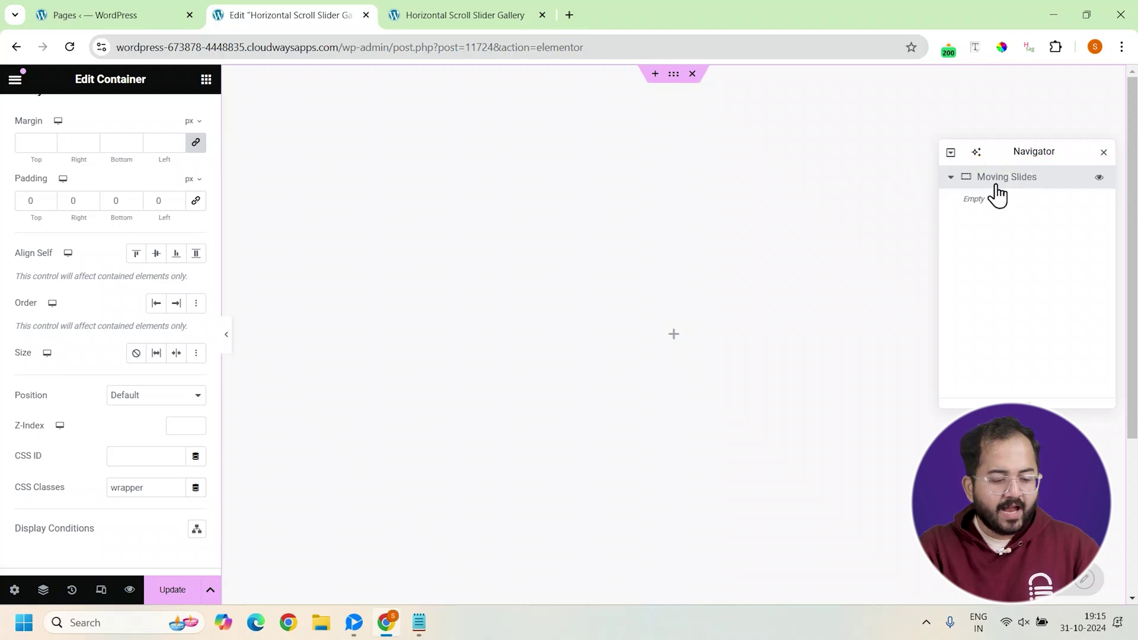
Step: Add a full-width inner container, 100 vh minimum height, with centred content
{"action": "left_click", "coordinate": [206, 79]}
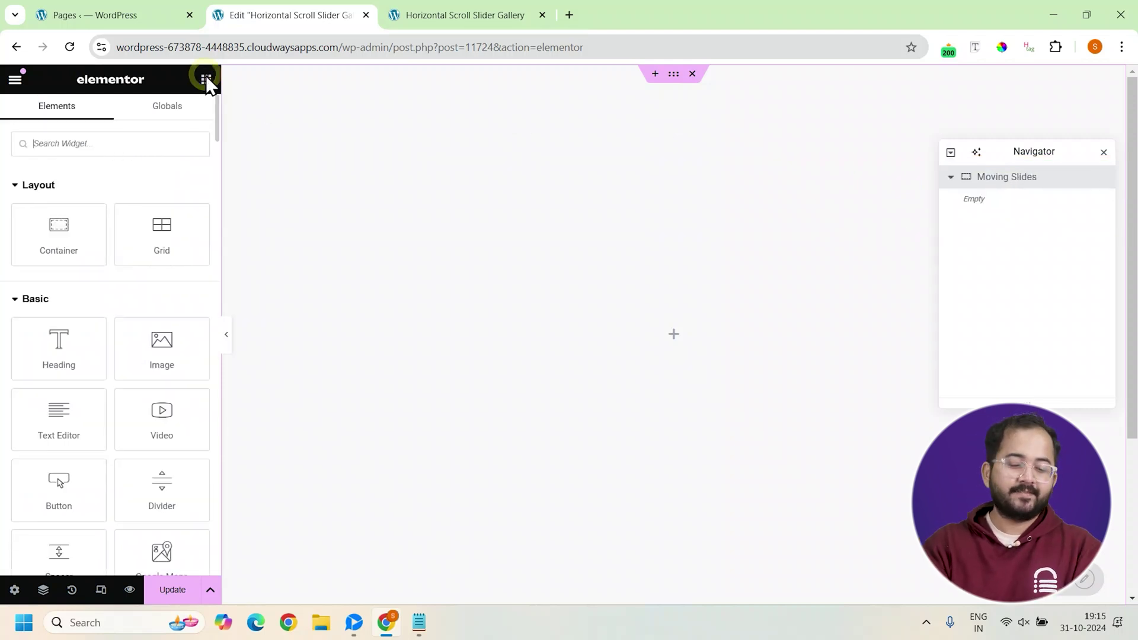
{"action": "left_click", "coordinate": [59, 240]}
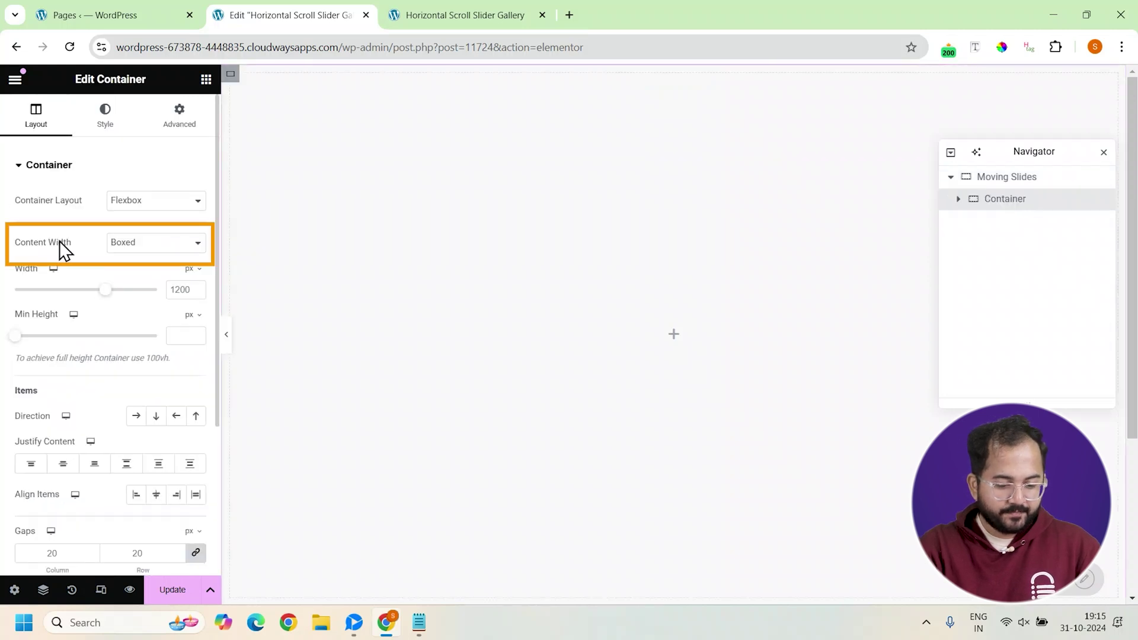
{"action": "left_click", "coordinate": [135, 242]}
{"action": "left_click", "coordinate": [149, 279]}
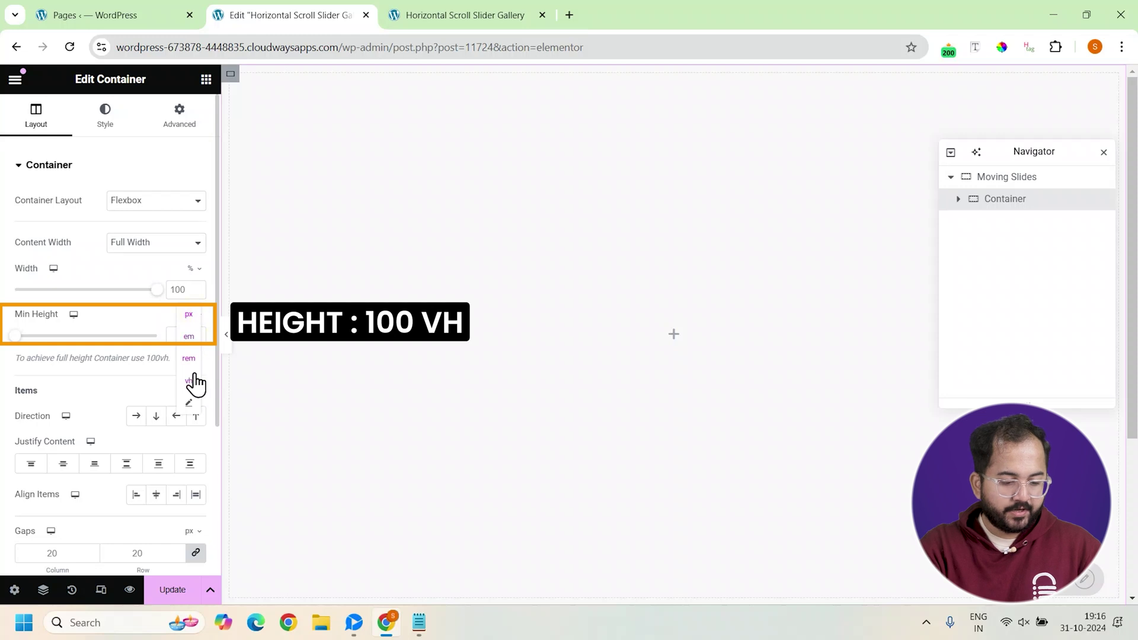
{"action": "left_click", "coordinate": [188, 381]}
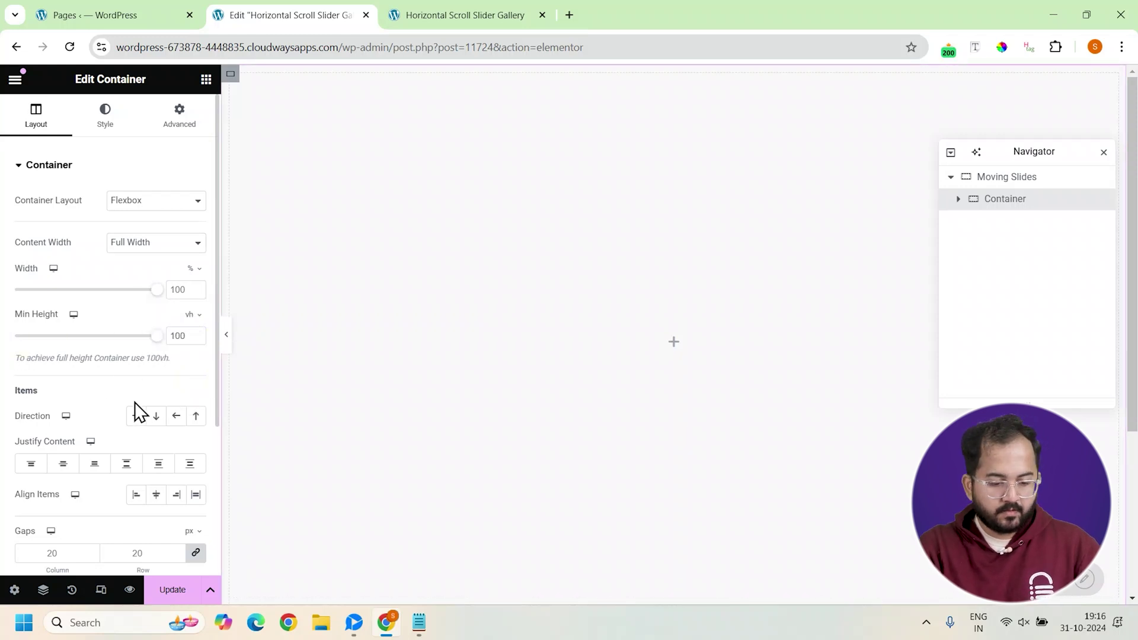
{"action": "left_click", "coordinate": [64, 465]}
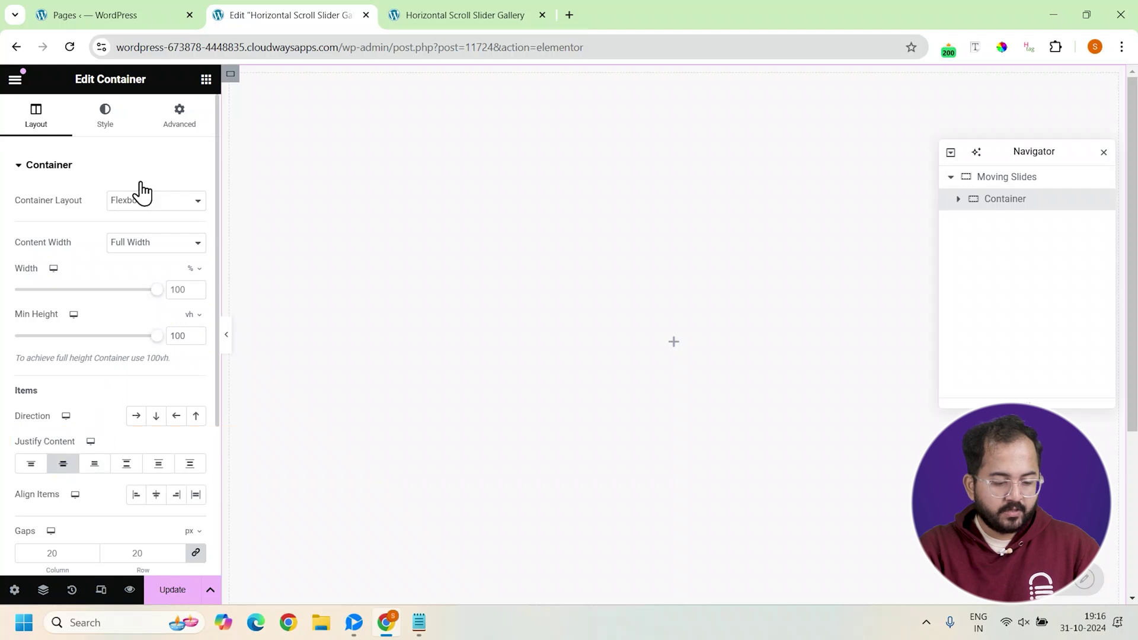
Step: Set the inner container's classic background to 2183.jpg, positioned Center Center
{"action": "left_click", "coordinate": [115, 124]}
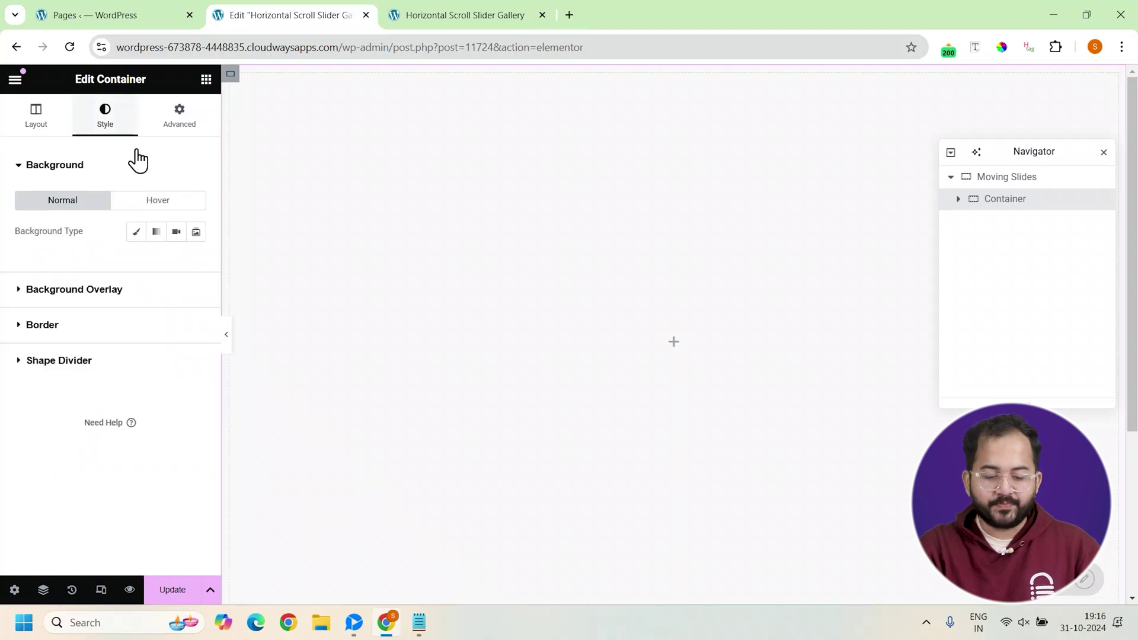
{"action": "left_click", "coordinate": [138, 237]}
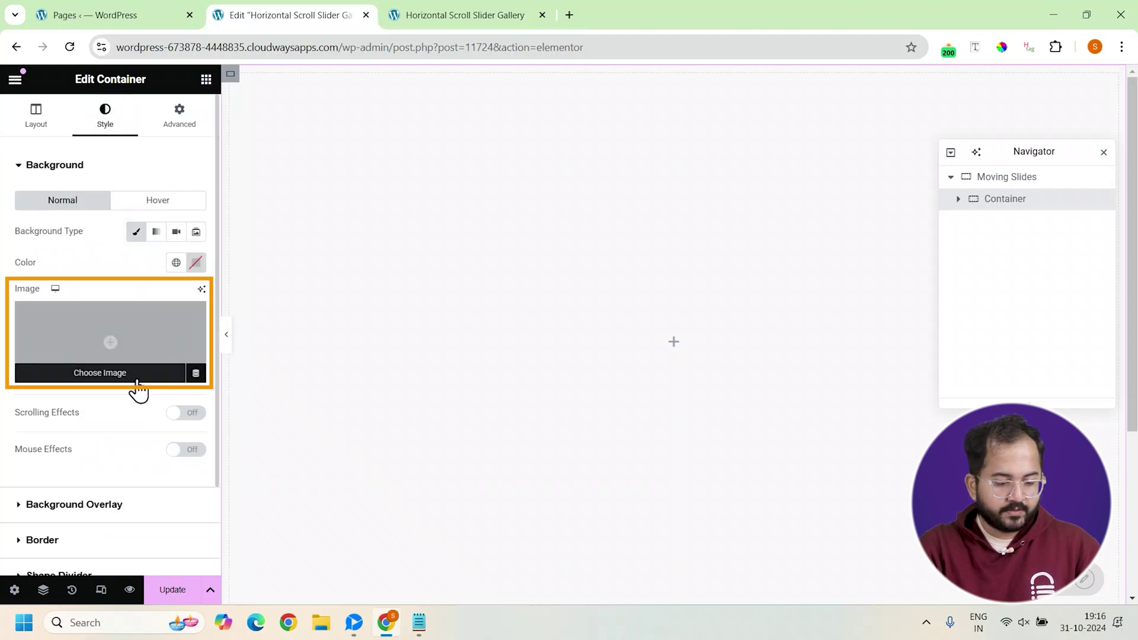
{"action": "left_click", "coordinate": [137, 382]}
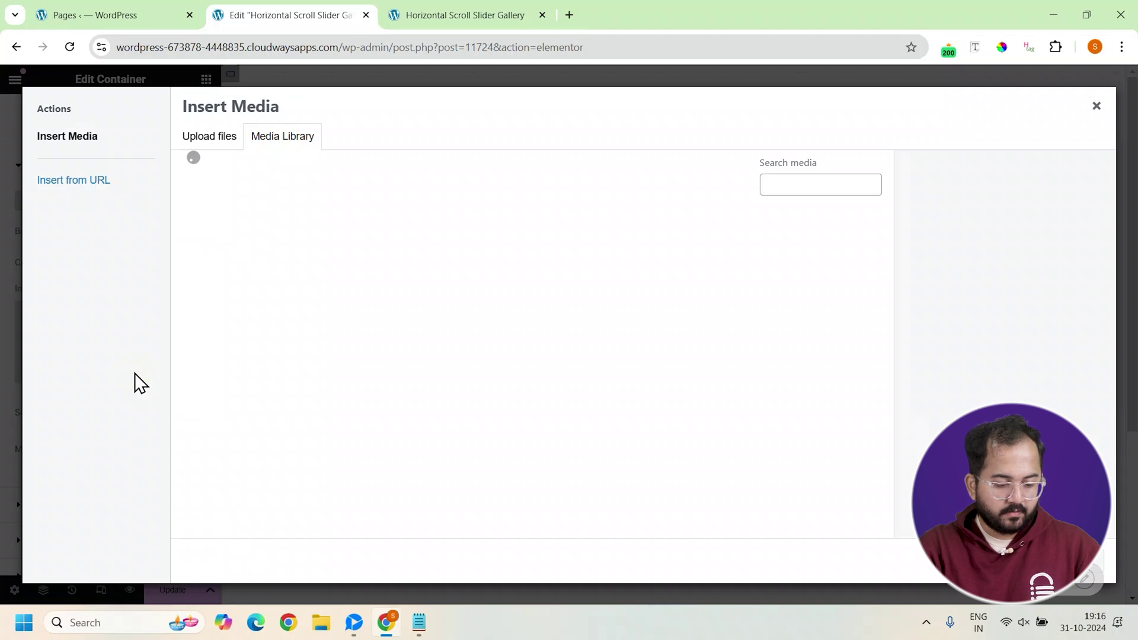
{"action": "scroll", "coordinate": [579, 332], "scroll_direction": "down", "scroll_amount": 10}
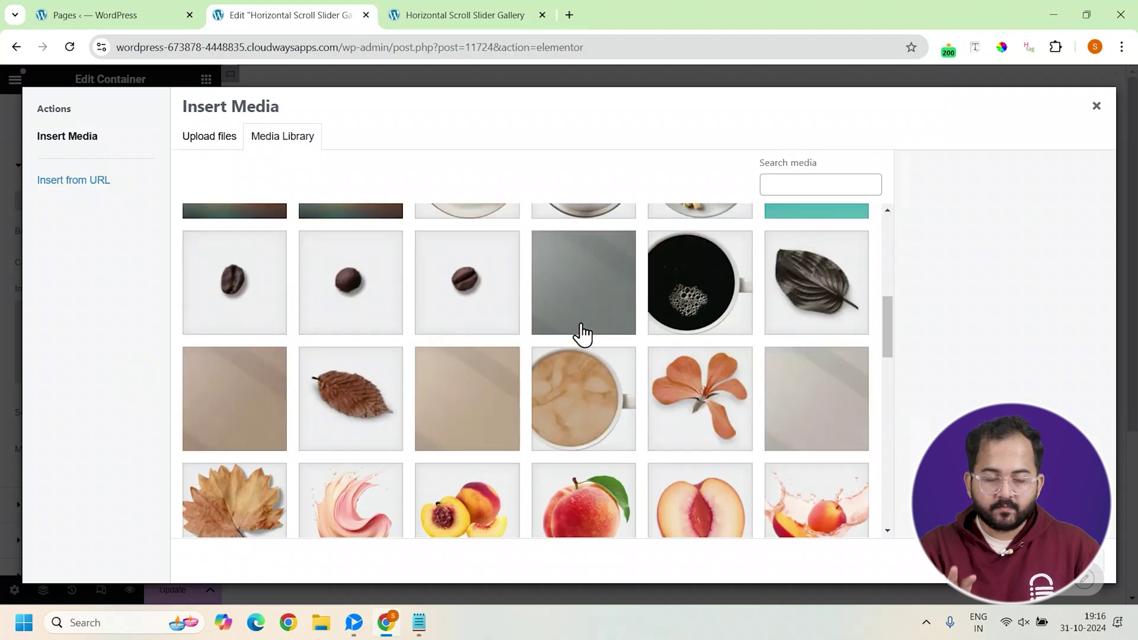
{"action": "scroll", "coordinate": [584, 334], "scroll_direction": "down", "scroll_amount": 6}
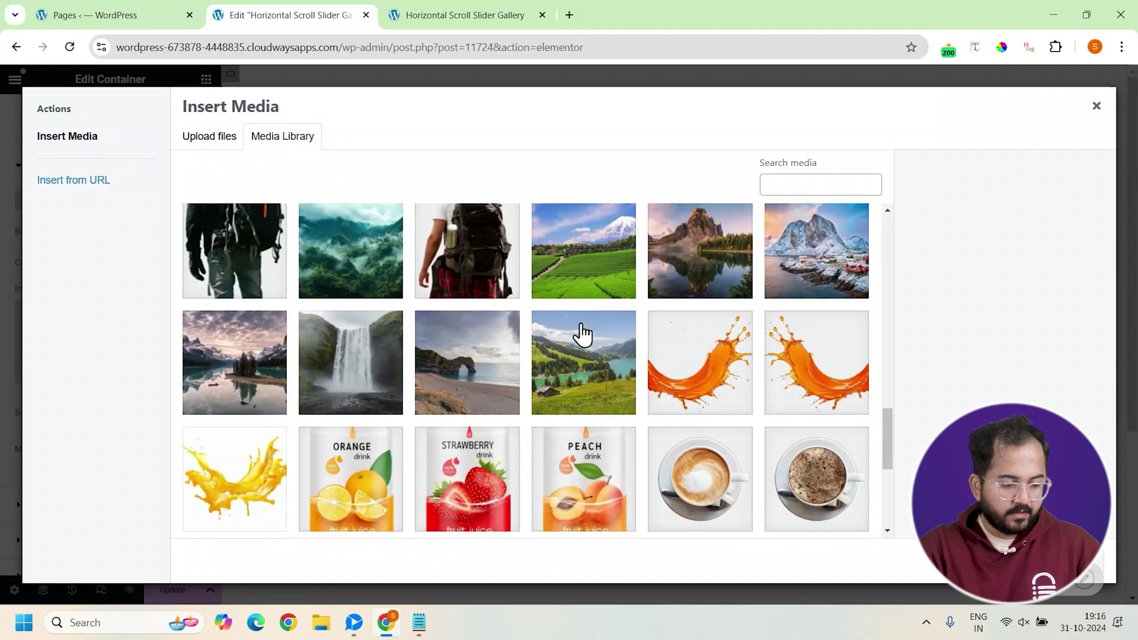
{"action": "scroll", "coordinate": [582, 334], "scroll_direction": "up", "scroll_amount": 1}
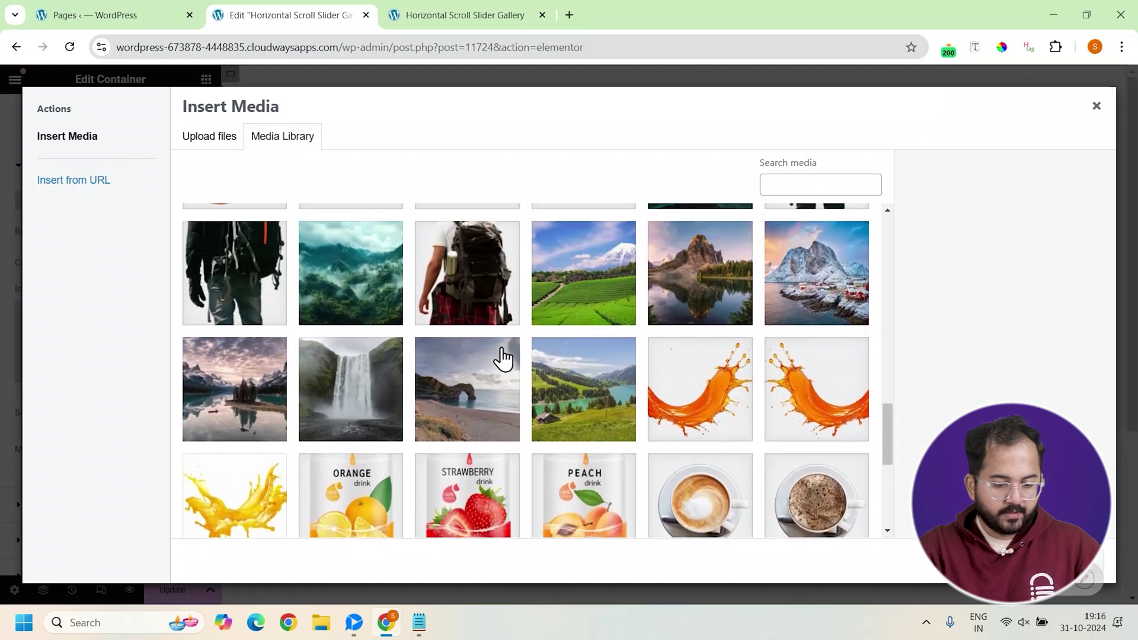
{"action": "left_click", "coordinate": [234, 406]}
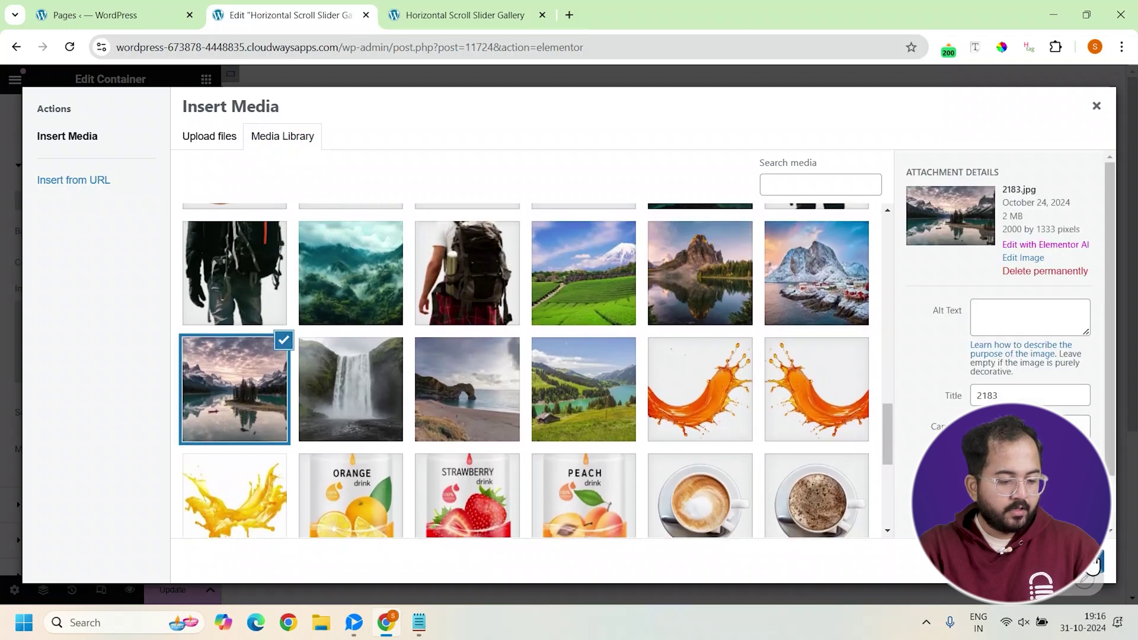
{"action": "left_click", "coordinate": [1095, 562]}
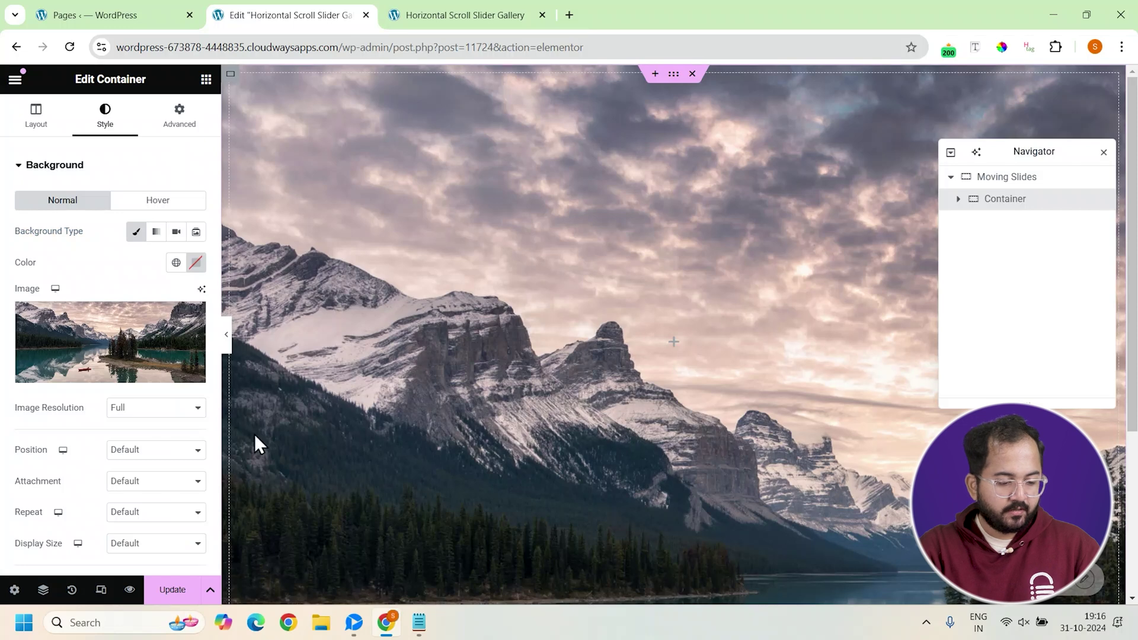
{"action": "left_click", "coordinate": [145, 454]}
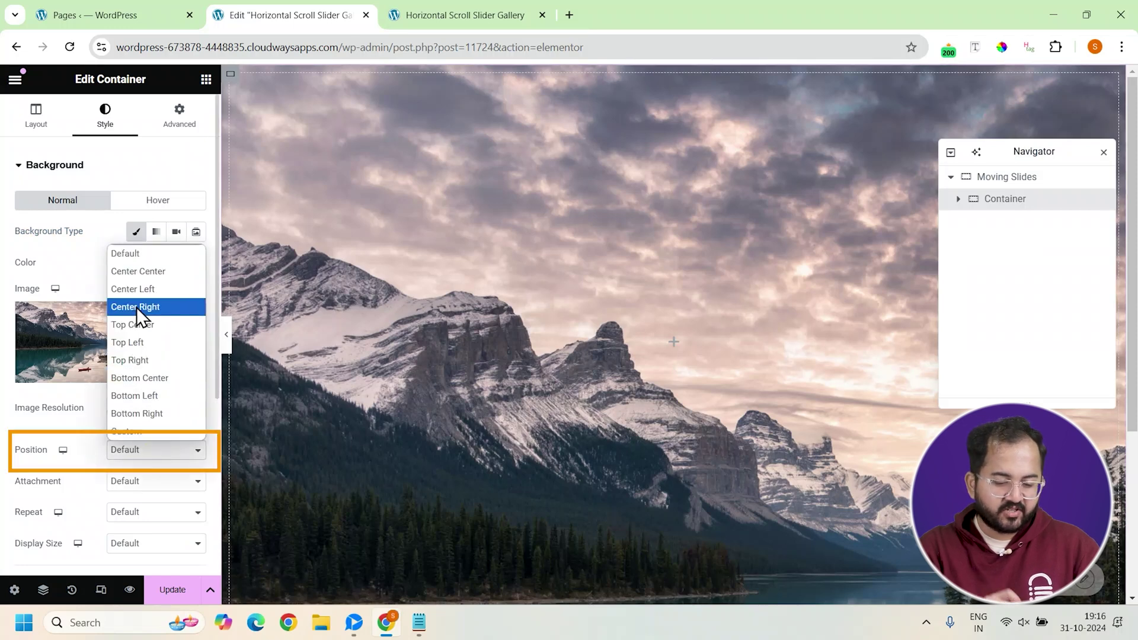
{"action": "left_click", "coordinate": [141, 270]}
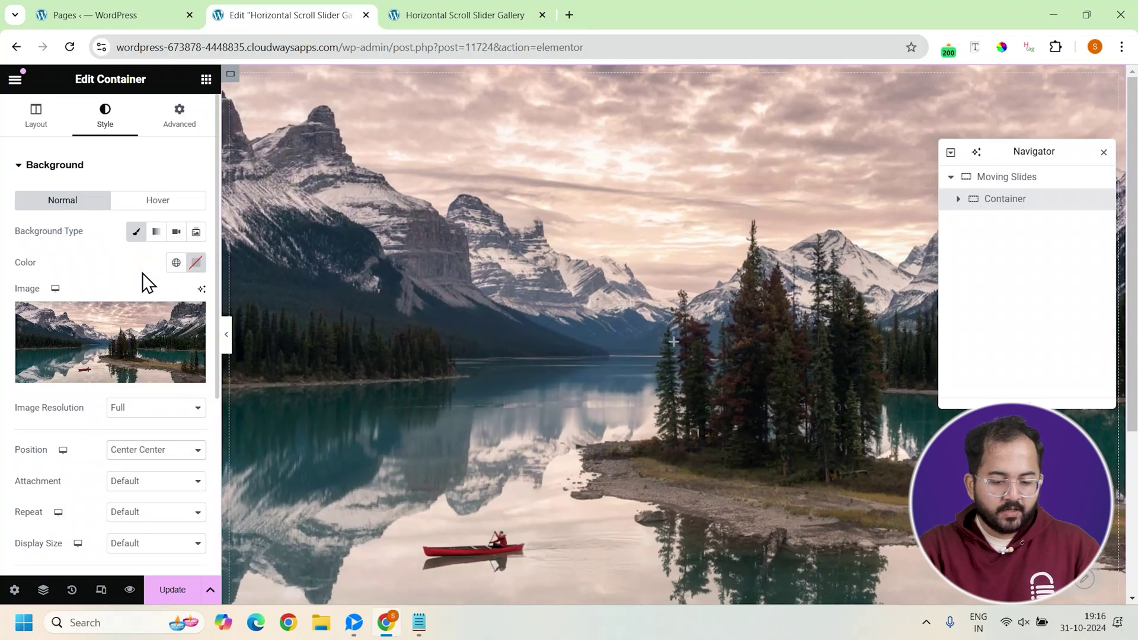
{"action": "scroll", "coordinate": [150, 457], "scroll_direction": "down", "scroll_amount": 1}
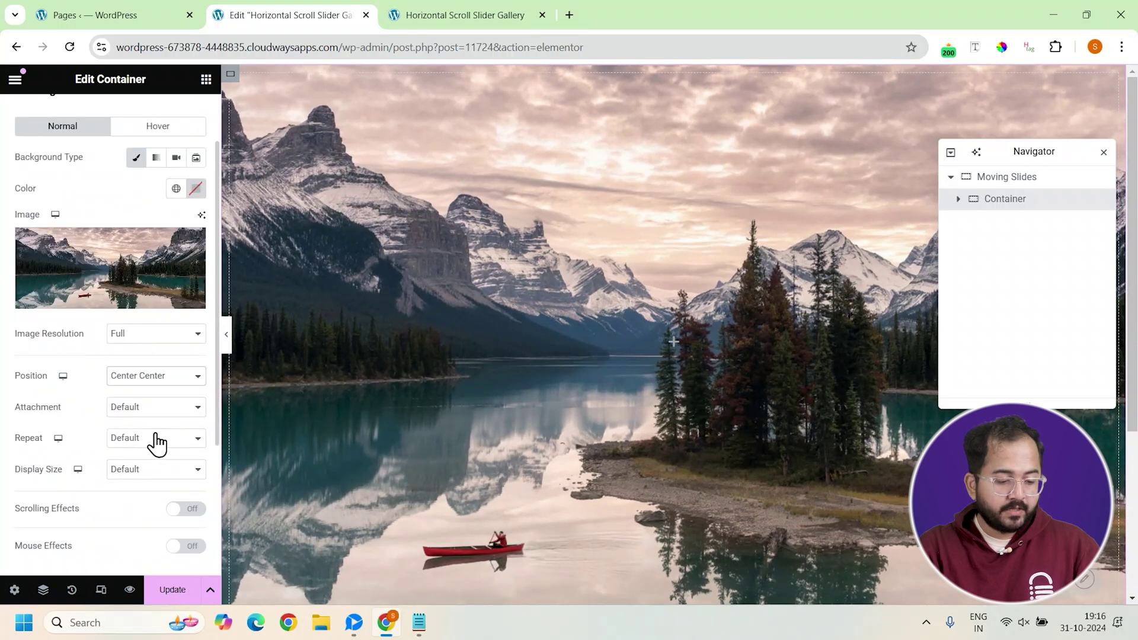
Step: Add a gradient background overlay ending in #000000 with 0.9 opacity
{"action": "scroll", "coordinate": [156, 443], "scroll_direction": "up", "scroll_amount": 1}
{"action": "left_click", "coordinate": [30, 166]}
{"action": "left_click", "coordinate": [24, 201]}
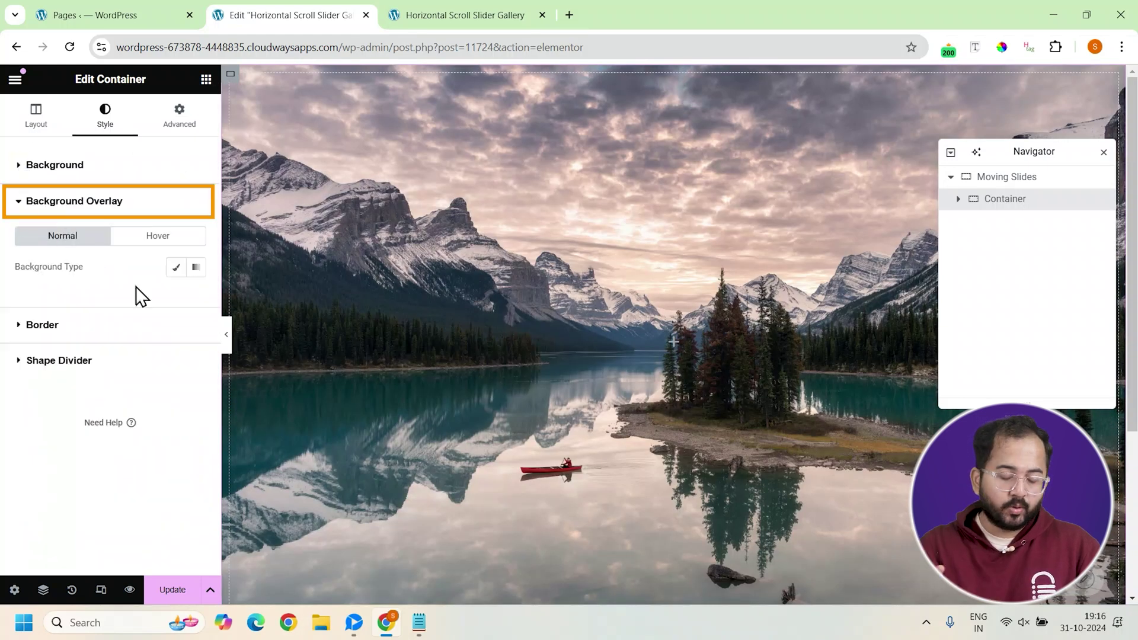
{"action": "left_click", "coordinate": [196, 267]}
{"action": "left_click", "coordinate": [197, 372]}
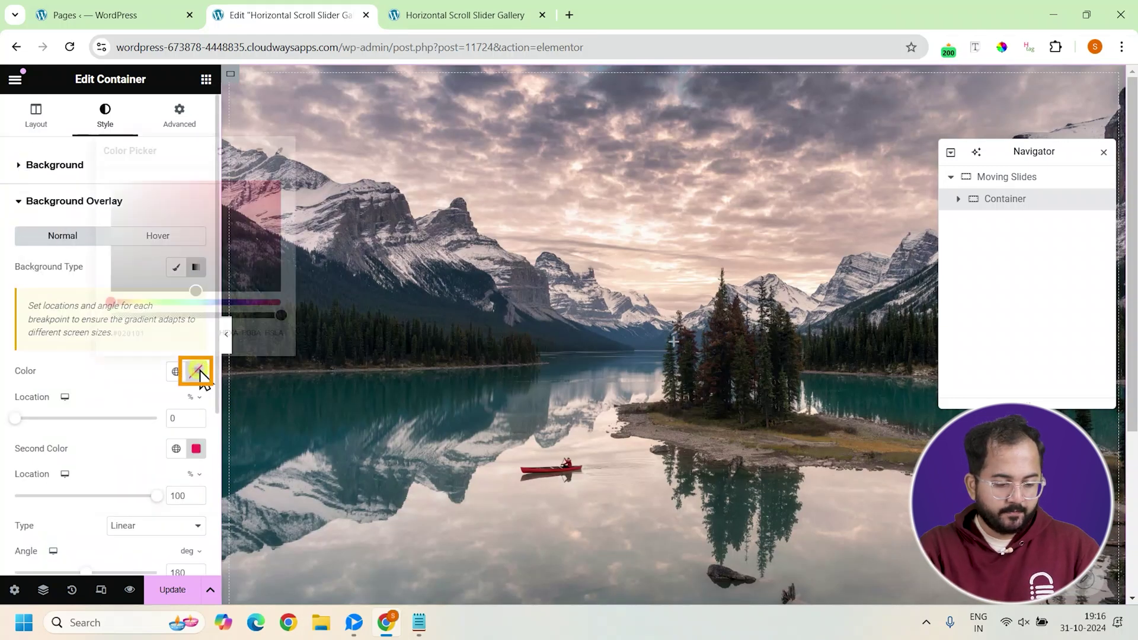
{"action": "left_click", "coordinate": [195, 372]}
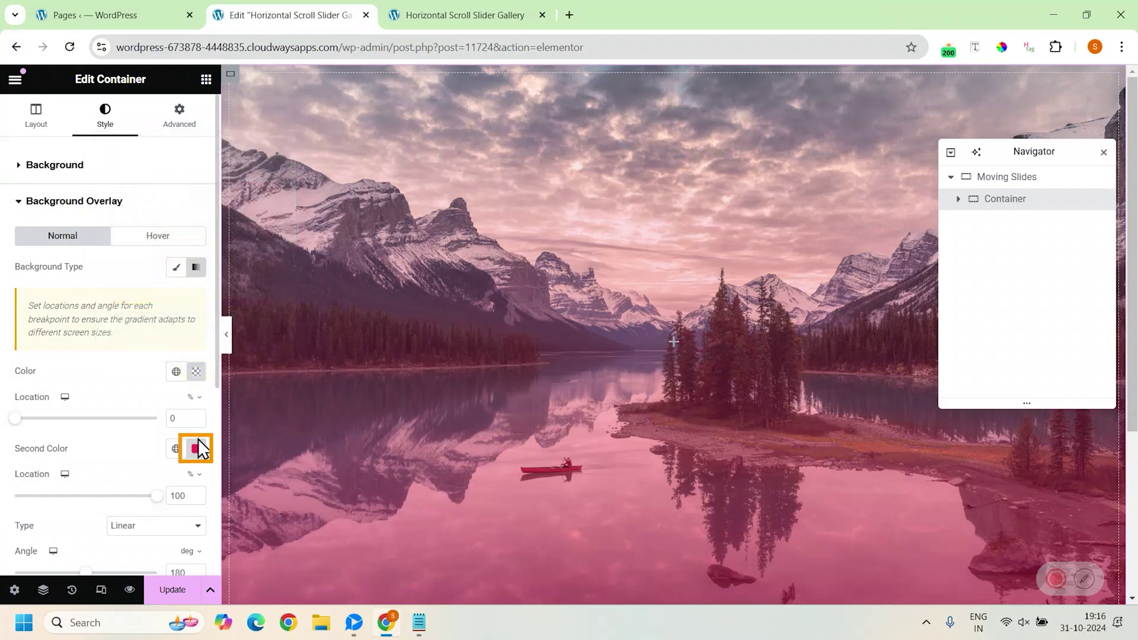
{"action": "left_click", "coordinate": [196, 449]}
{"action": "left_click_drag", "start_coordinate": [114, 353], "coordinate": [109, 373]}
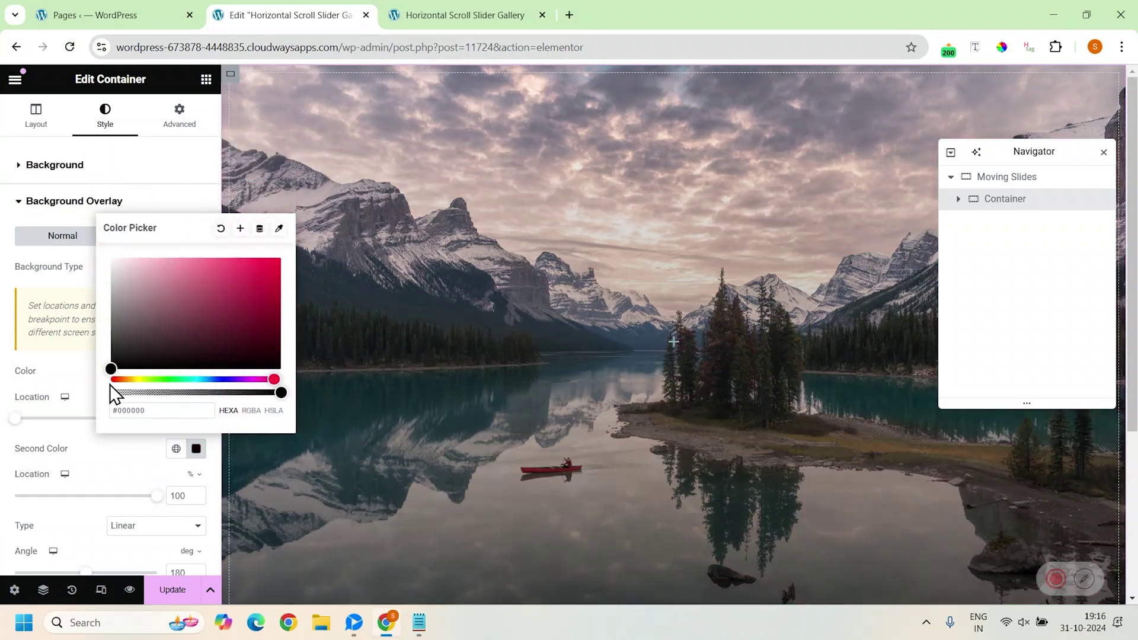
{"action": "scroll", "coordinate": [112, 389], "scroll_direction": "down", "scroll_amount": 3}
{"action": "double_click", "coordinate": [181, 471]}
{"action": "type", "text": "0.9"}
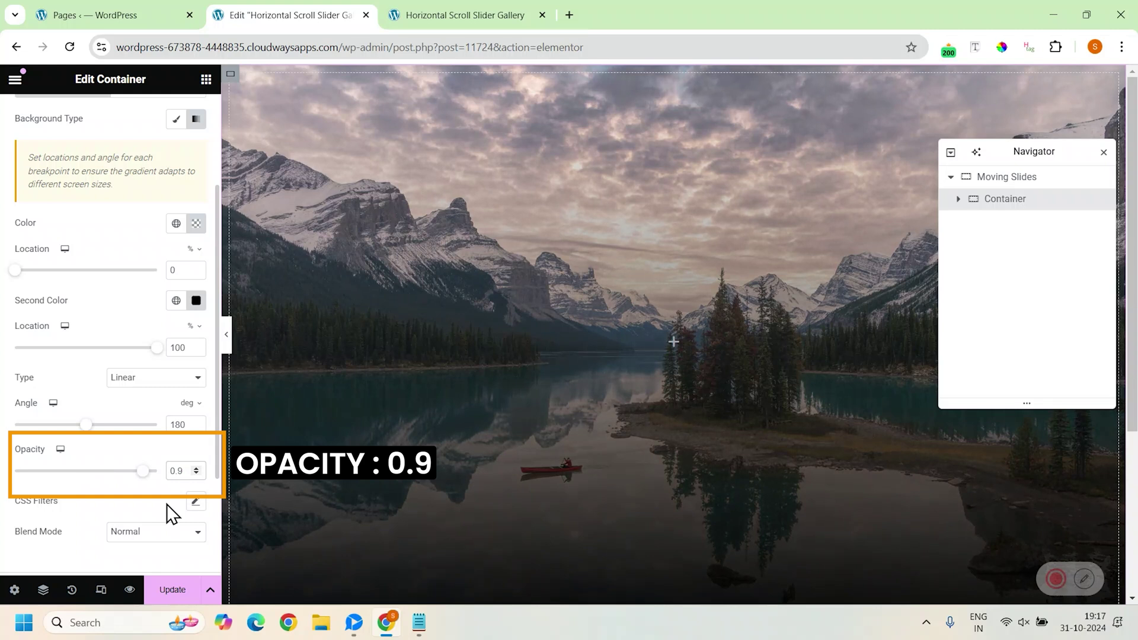
{"action": "scroll", "coordinate": [162, 284], "scroll_direction": "up", "scroll_amount": 8}
Step: Give the slide container 0 padding and the CSS class 'slide'
{"action": "left_click", "coordinate": [175, 118]}
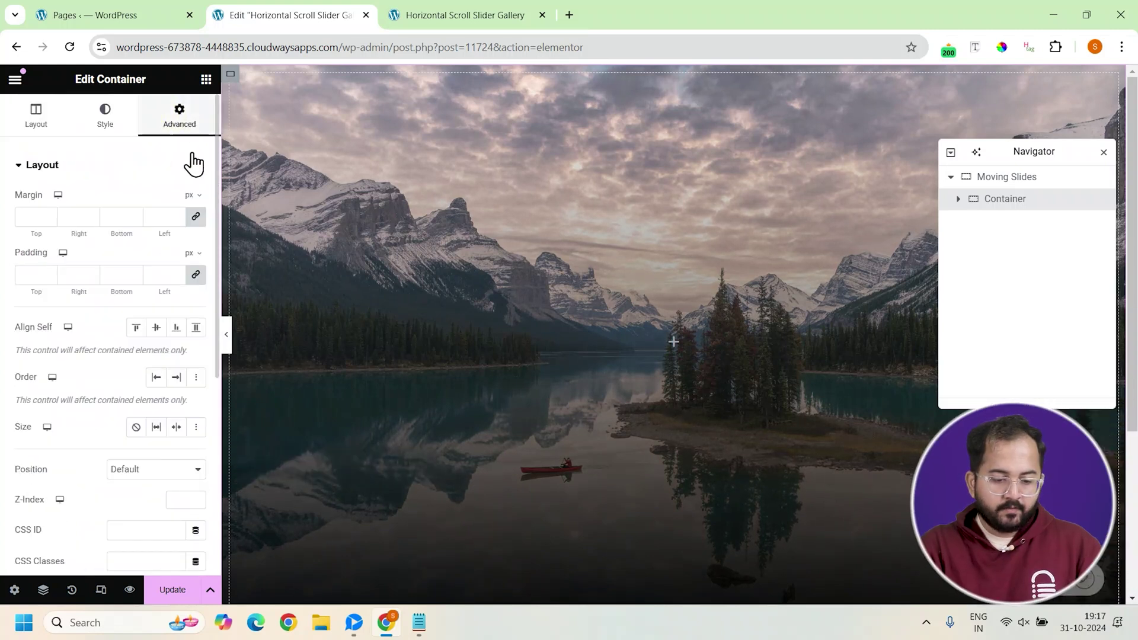
{"action": "left_click", "coordinate": [197, 274]}
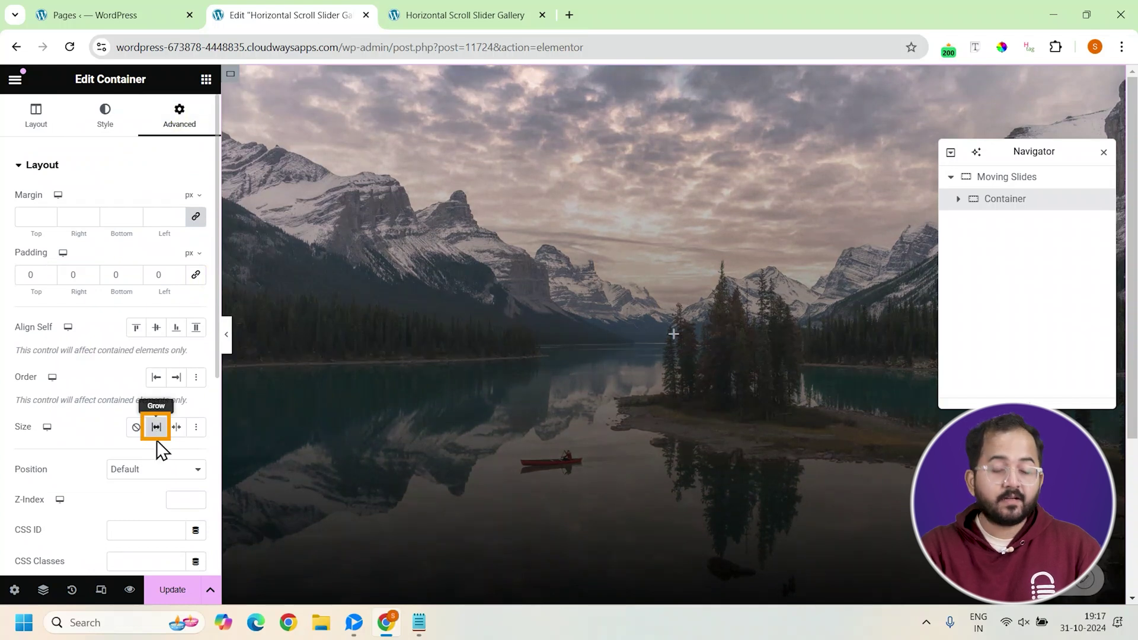
{"action": "scroll", "coordinate": [143, 489], "scroll_direction": "down", "scroll_amount": 1}
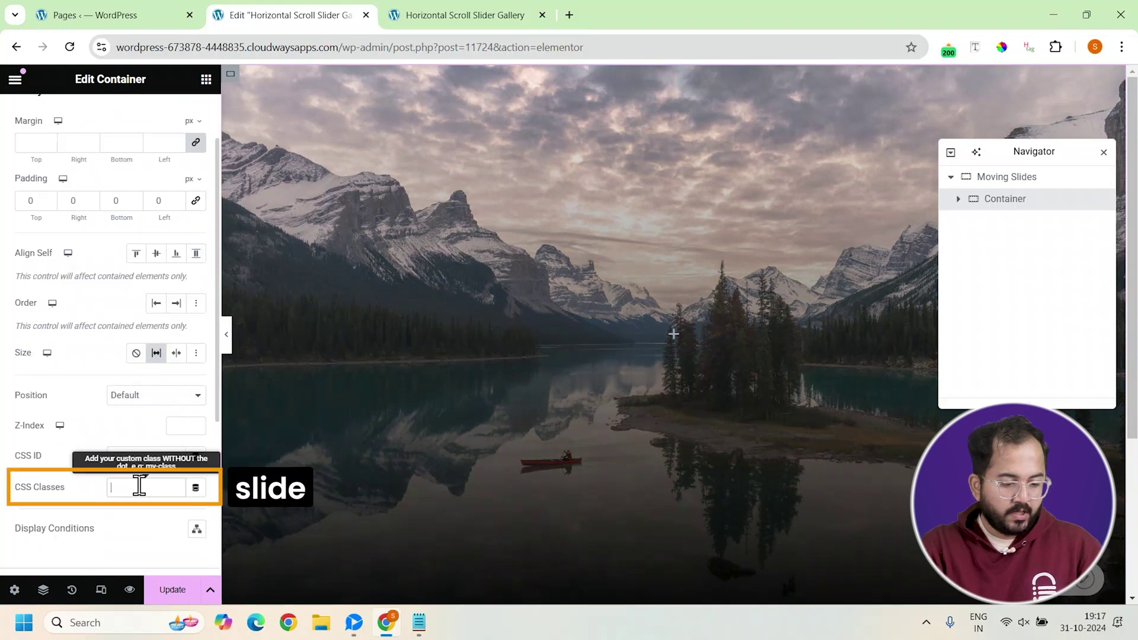
{"action": "type", "text": "slide"}
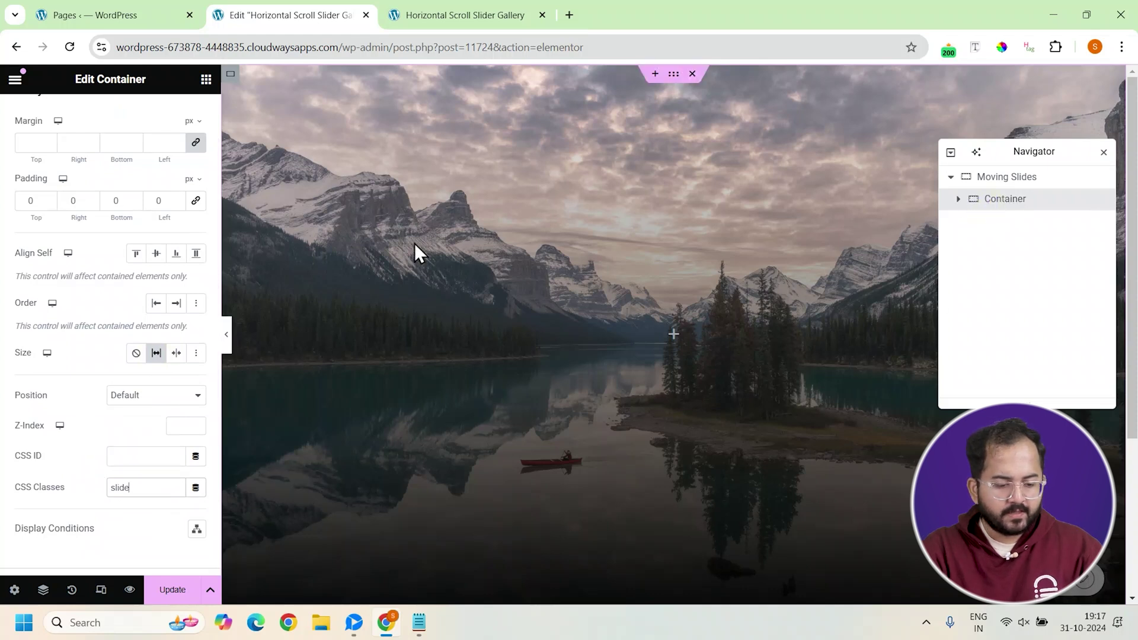
Step: Add the CANADA heading inside the slide container
{"action": "scroll", "coordinate": [158, 165], "scroll_direction": "up", "scroll_amount": 2}
{"action": "left_click", "coordinate": [206, 80]}
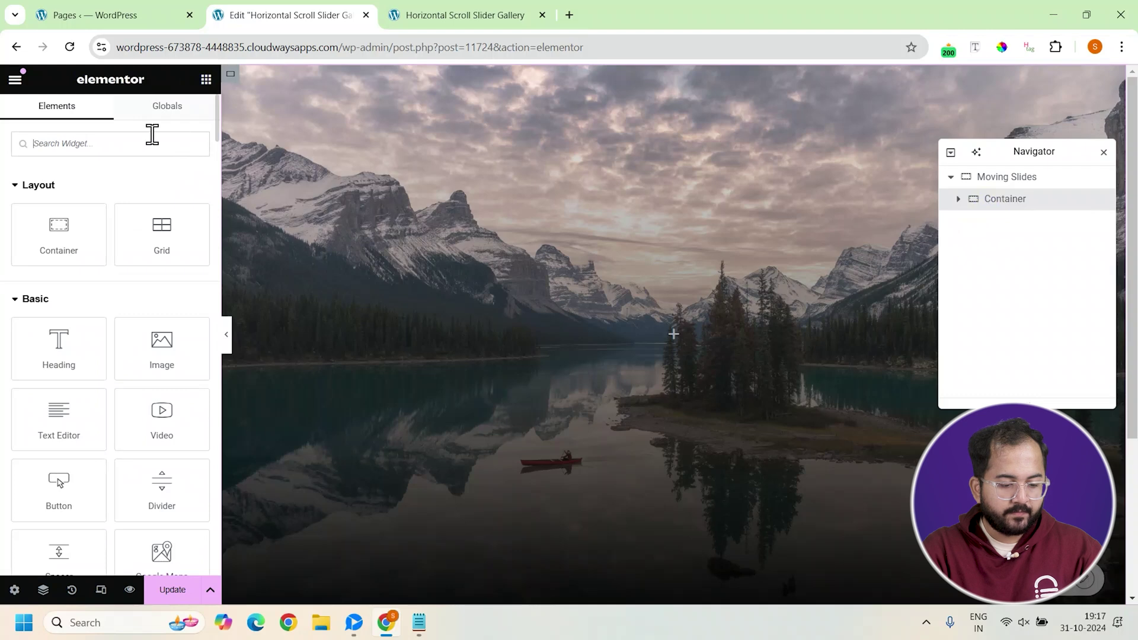
{"action": "left_click", "coordinate": [64, 346]}
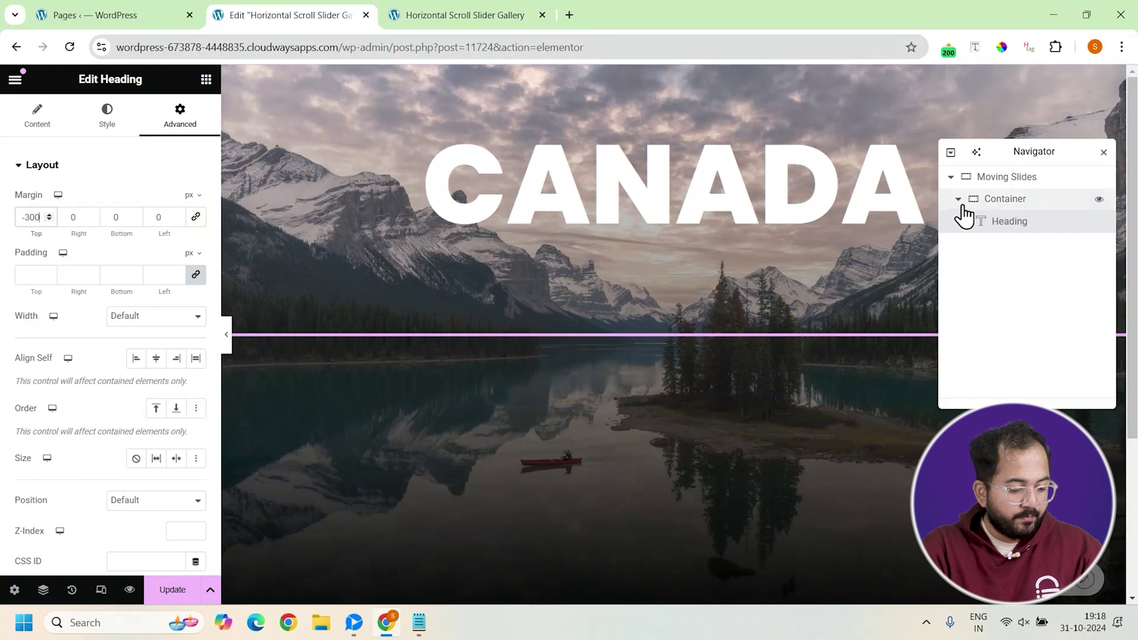
Step: Duplicate the slide container four times to make five slides
{"action": "left_click", "coordinate": [958, 199]}
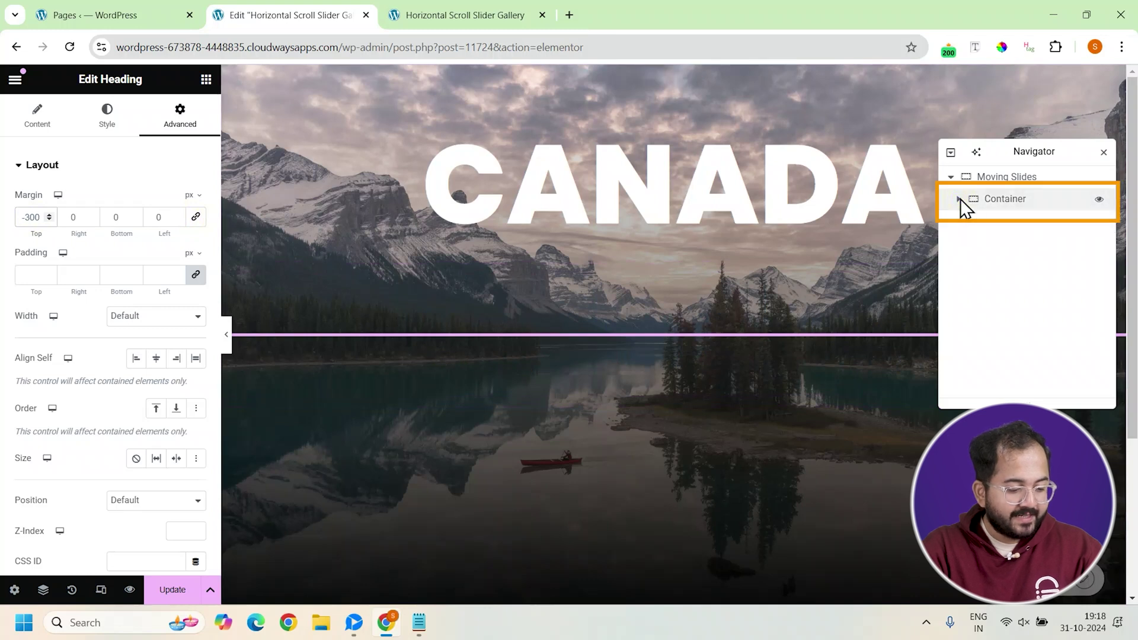
{"action": "right_click", "coordinate": [998, 201]}
{"action": "left_click", "coordinate": [1003, 247]}
{"action": "right_click", "coordinate": [999, 223]}
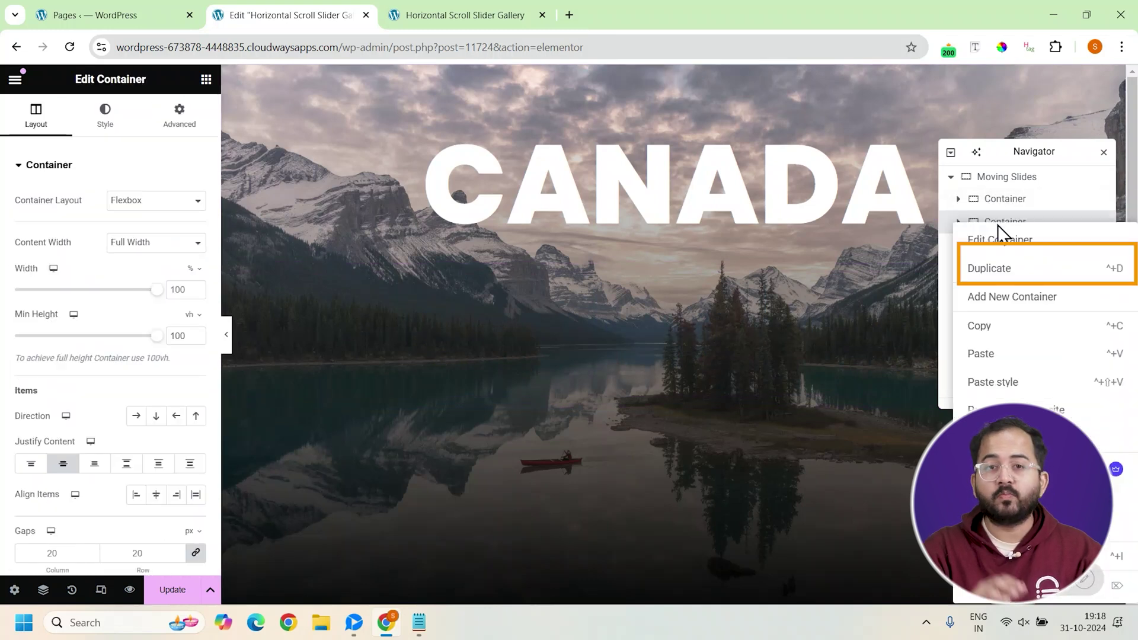
{"action": "left_click", "coordinate": [999, 267]}
{"action": "right_click", "coordinate": [999, 240]}
{"action": "left_click", "coordinate": [1005, 273]}
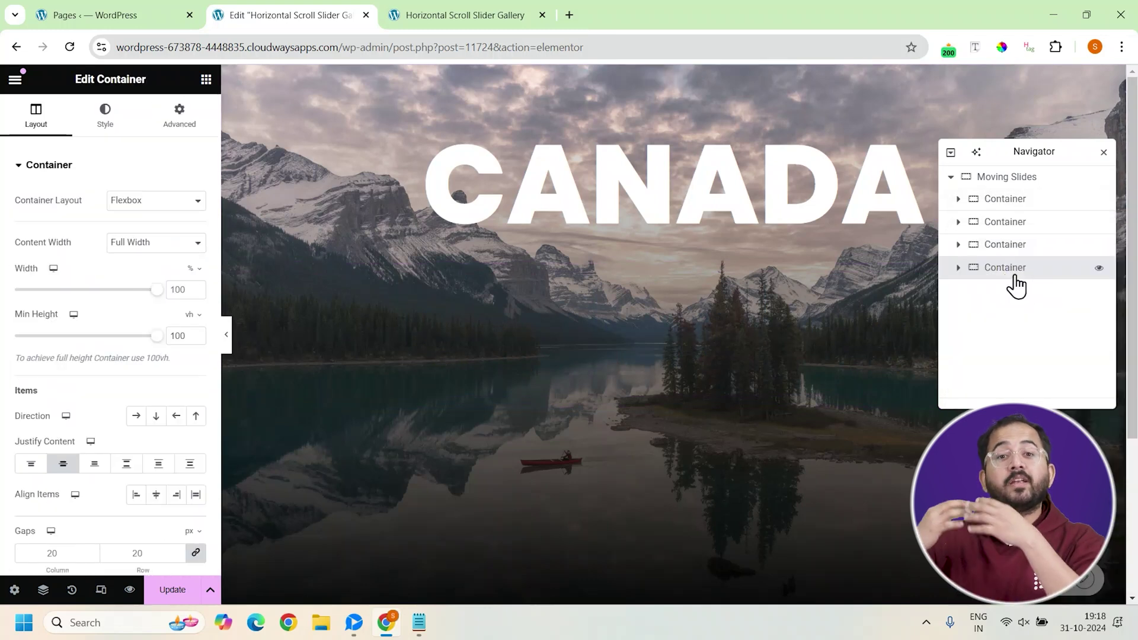
{"action": "right_click", "coordinate": [1005, 268]}
{"action": "left_click", "coordinate": [1003, 272]}
{"action": "scroll", "coordinate": [751, 396], "scroll_direction": "down", "scroll_amount": 4}
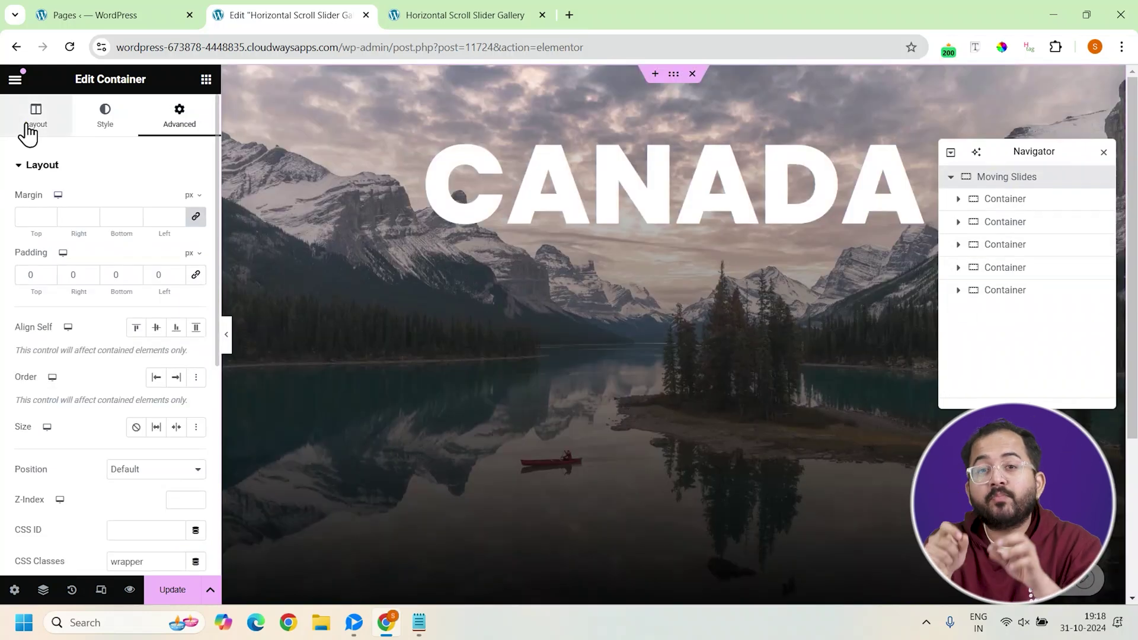
Step: Set Moving Slides' direction to Row and collapse it in the Navigator
{"action": "left_click", "coordinate": [27, 123]}
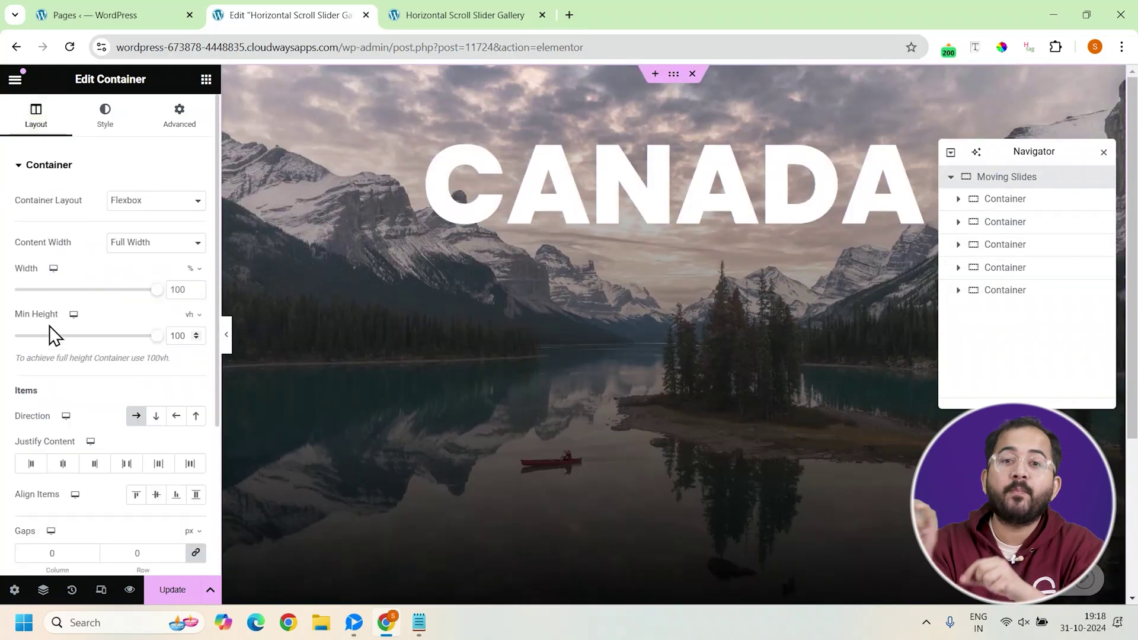
{"action": "left_click", "coordinate": [158, 419]}
{"action": "scroll", "coordinate": [635, 371], "scroll_direction": "down", "scroll_amount": 15}
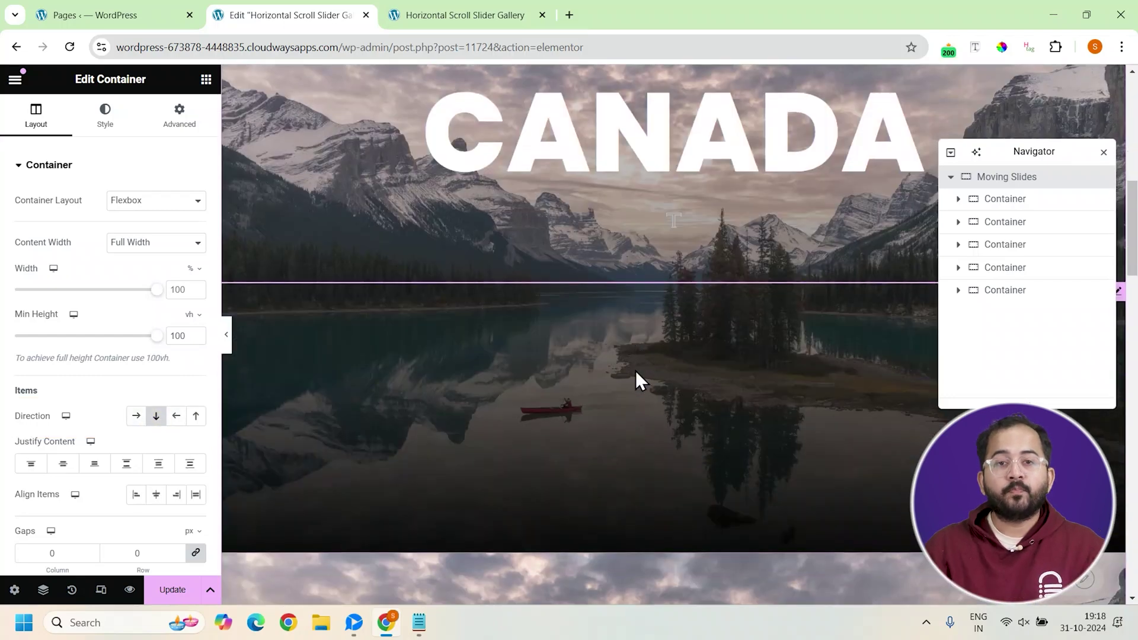
{"action": "scroll", "coordinate": [635, 371], "scroll_direction": "down", "scroll_amount": 20}
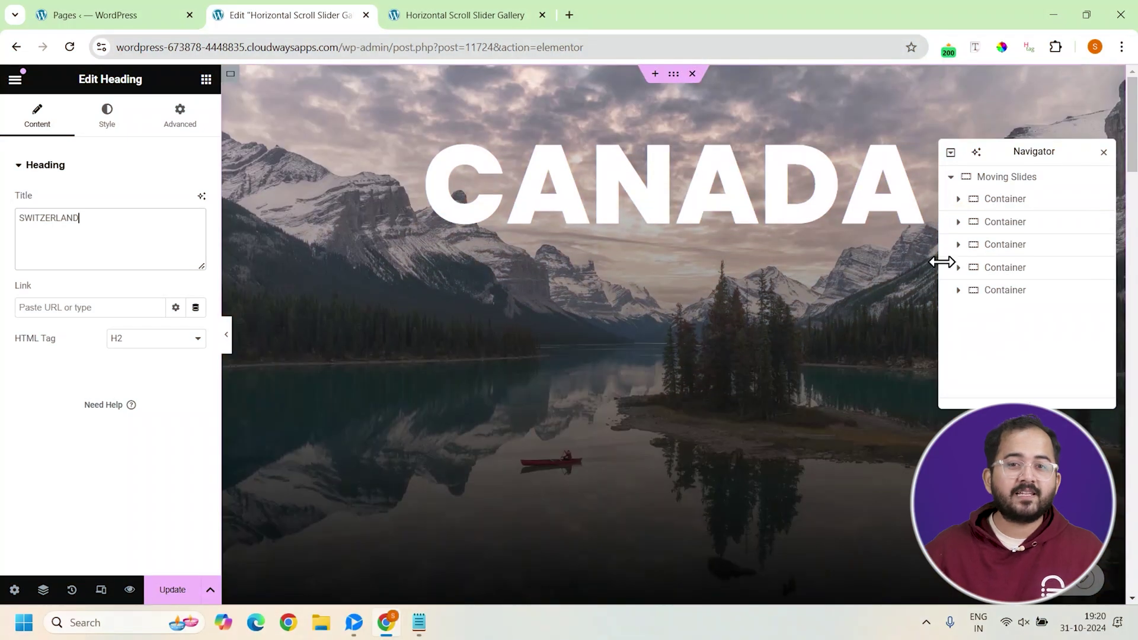
{"action": "left_click", "coordinate": [981, 184]}
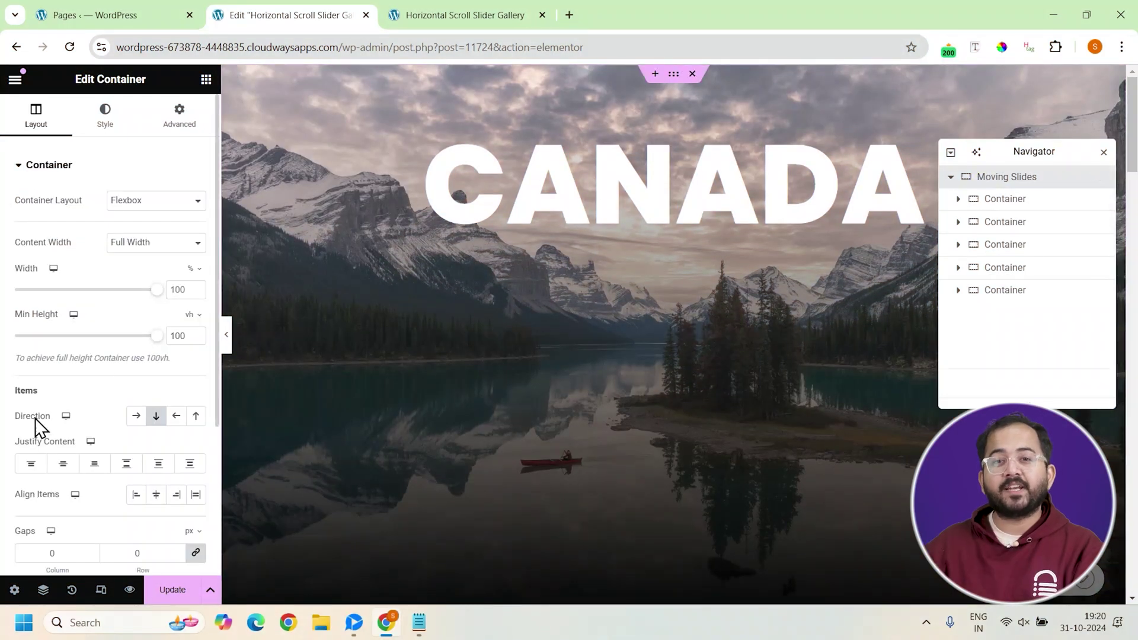
{"action": "left_click", "coordinate": [136, 415]}
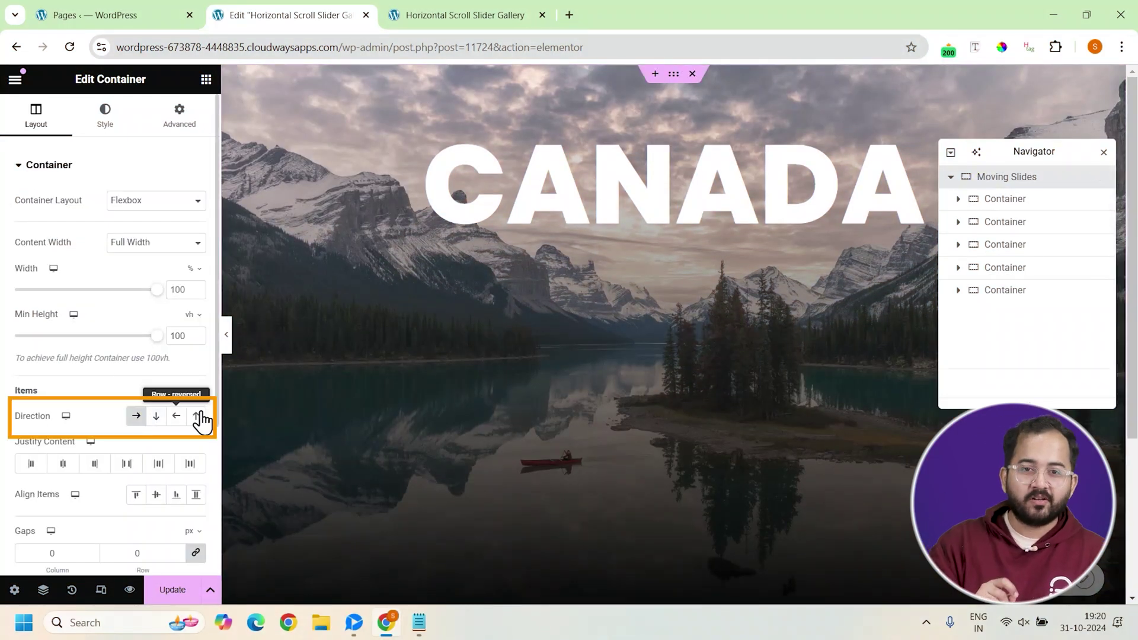
{"action": "scroll", "coordinate": [391, 400], "scroll_direction": "up", "scroll_amount": 4}
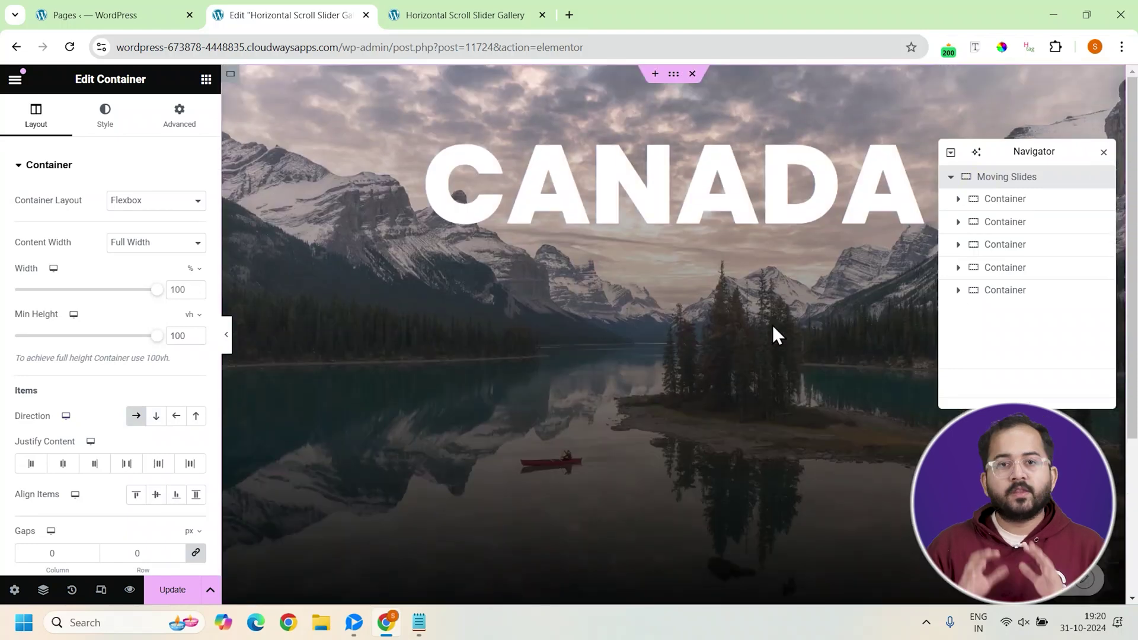
{"action": "left_click", "coordinate": [951, 176]}
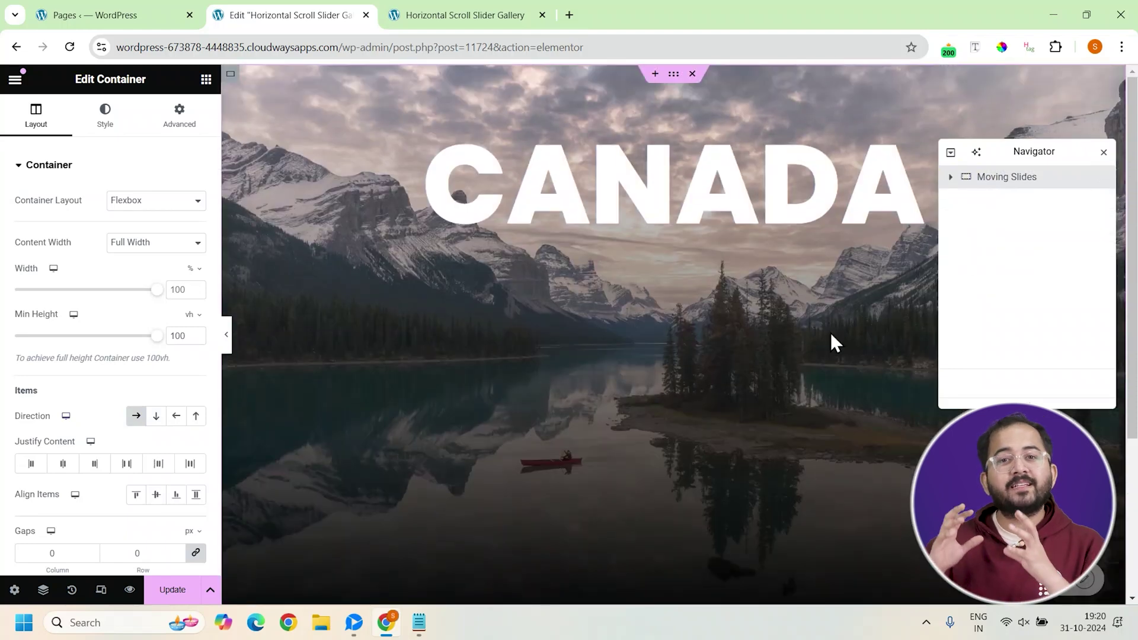
{"action": "scroll", "coordinate": [756, 353], "scroll_direction": "down", "scroll_amount": 3}
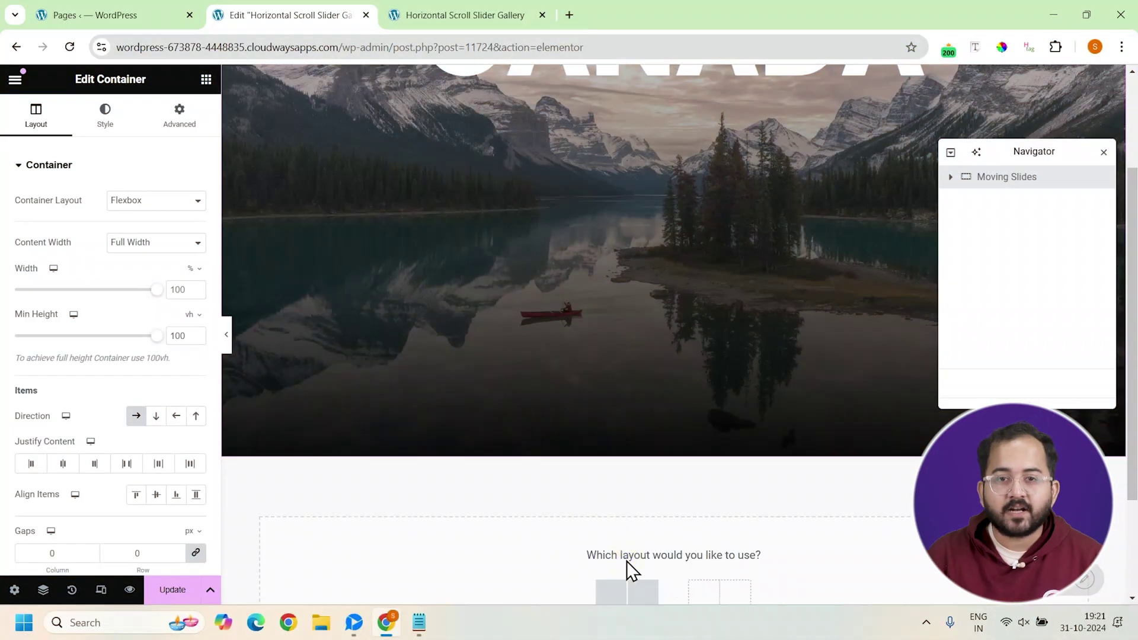
Step: Add a one-column Flexbox container below the slides and rename it Fixed Elements
{"action": "scroll", "coordinate": [574, 548], "scroll_direction": "down", "scroll_amount": 2}
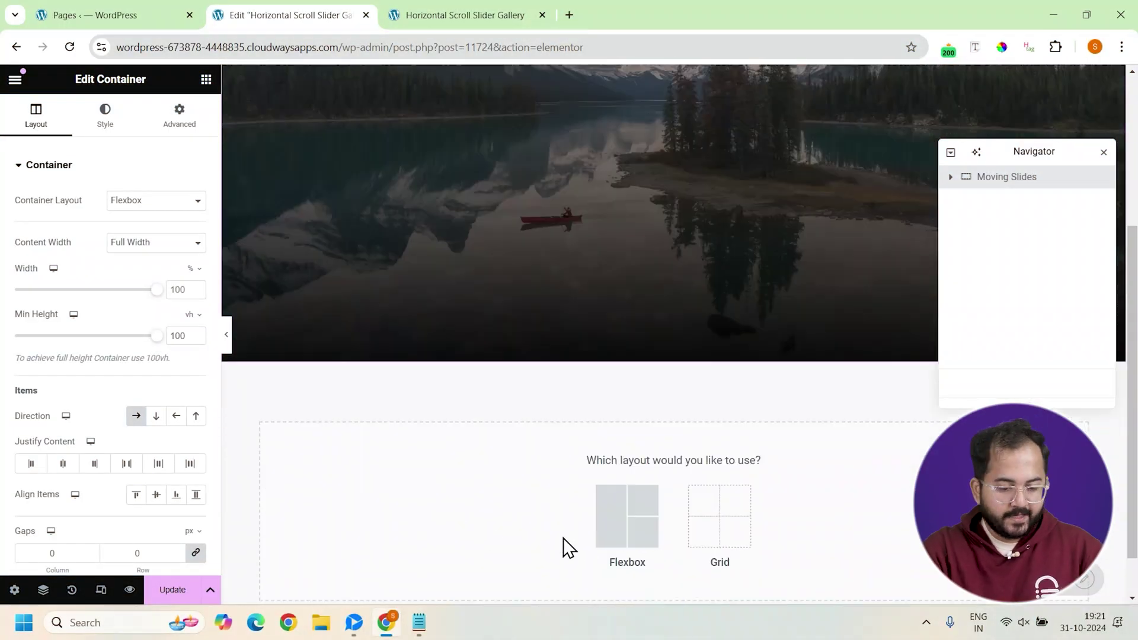
{"action": "left_click", "coordinate": [610, 518]}
{"action": "left_click", "coordinate": [616, 496]}
{"action": "double_click", "coordinate": [997, 200]}
{"action": "type", "text": "Fixed Elements"}
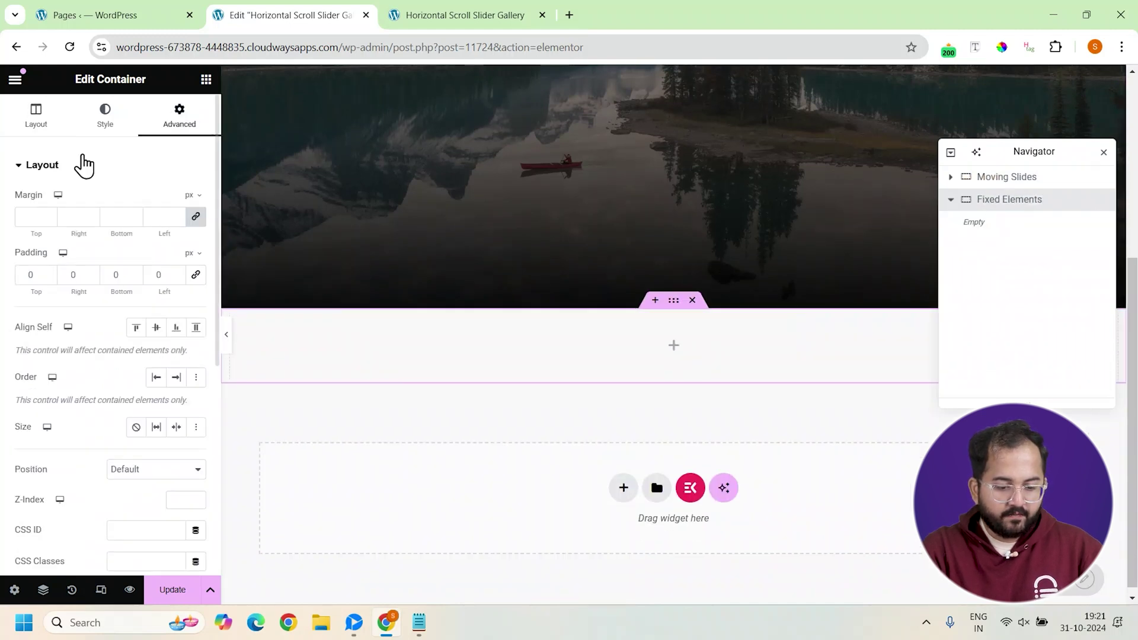
Step: Search the widgets for 'html' and add an HTML widget to Fixed Elements
{"action": "left_click", "coordinate": [206, 79]}
{"action": "type", "text": "html"}
{"action": "left_click", "coordinate": [57, 200]}
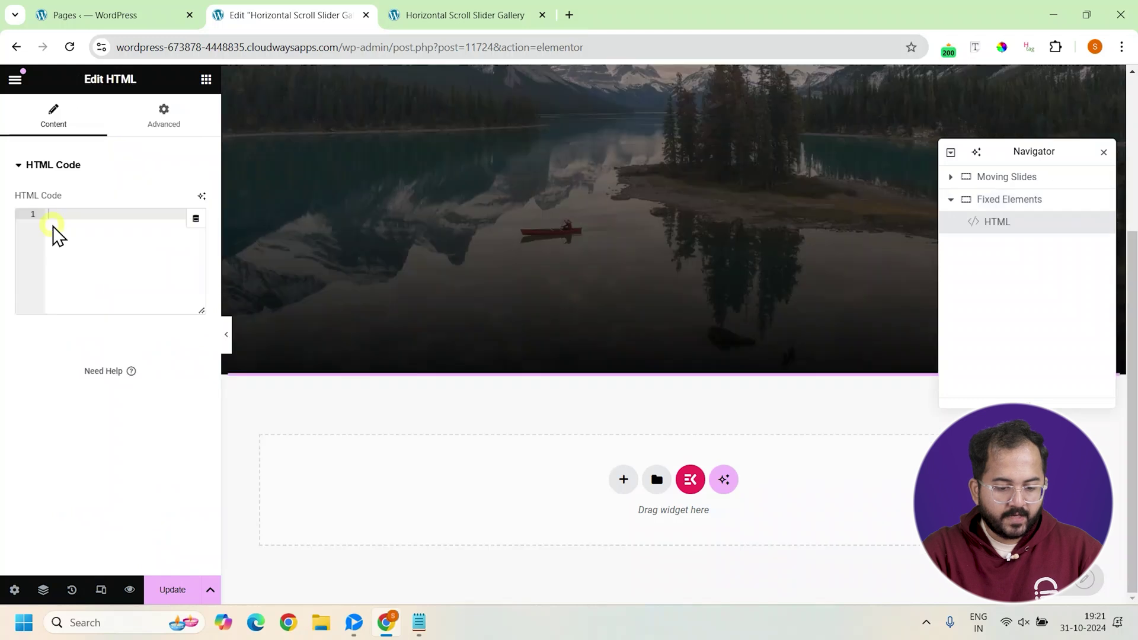
{"action": "left_click", "coordinate": [205, 79]}
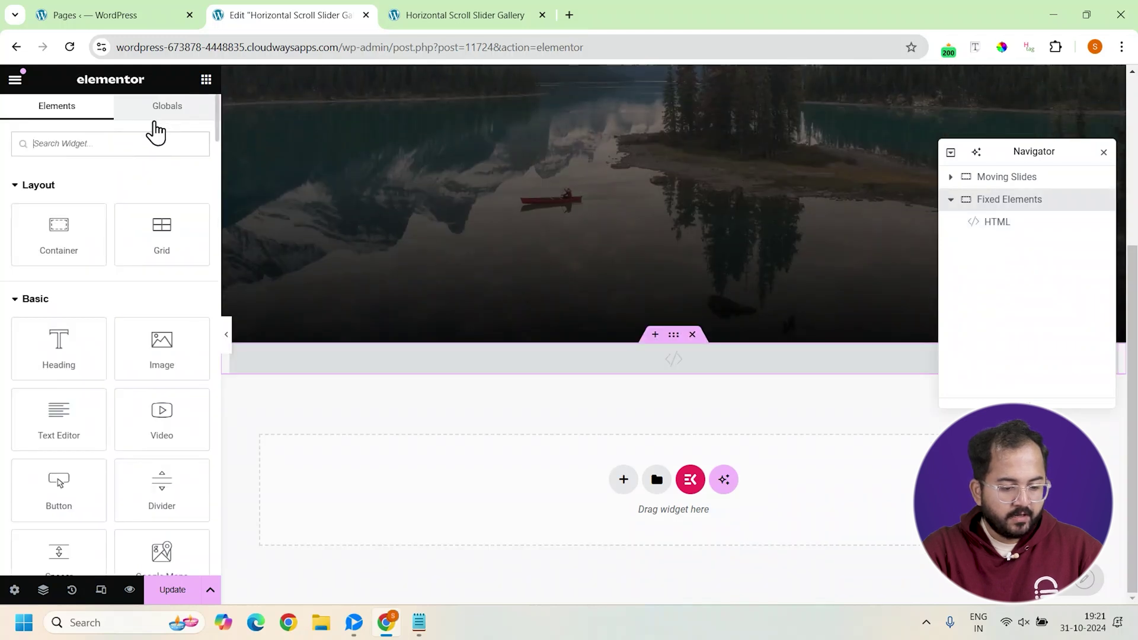
Step: Add a Heading titled 'YOUR NEXT VACATION IN' to Fixed Elements
{"action": "left_click", "coordinate": [62, 362]}
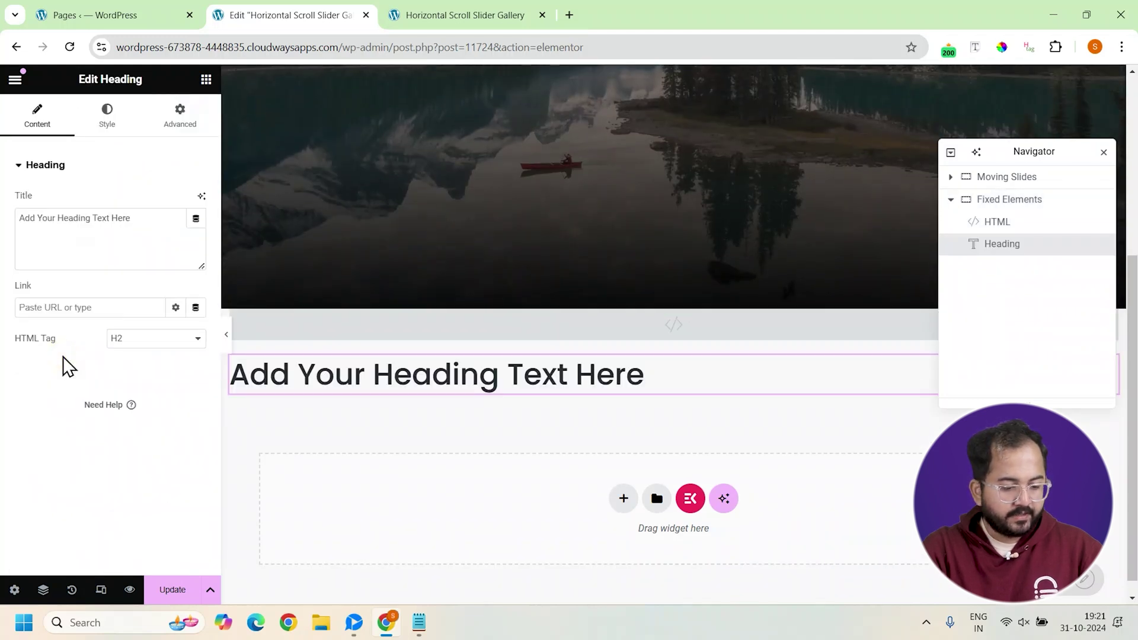
{"action": "left_click", "coordinate": [142, 241]}
{"action": "key", "text": "ctrl+a"}
{"action": "type", "text": "YOUR NEXT VACATION IN"}
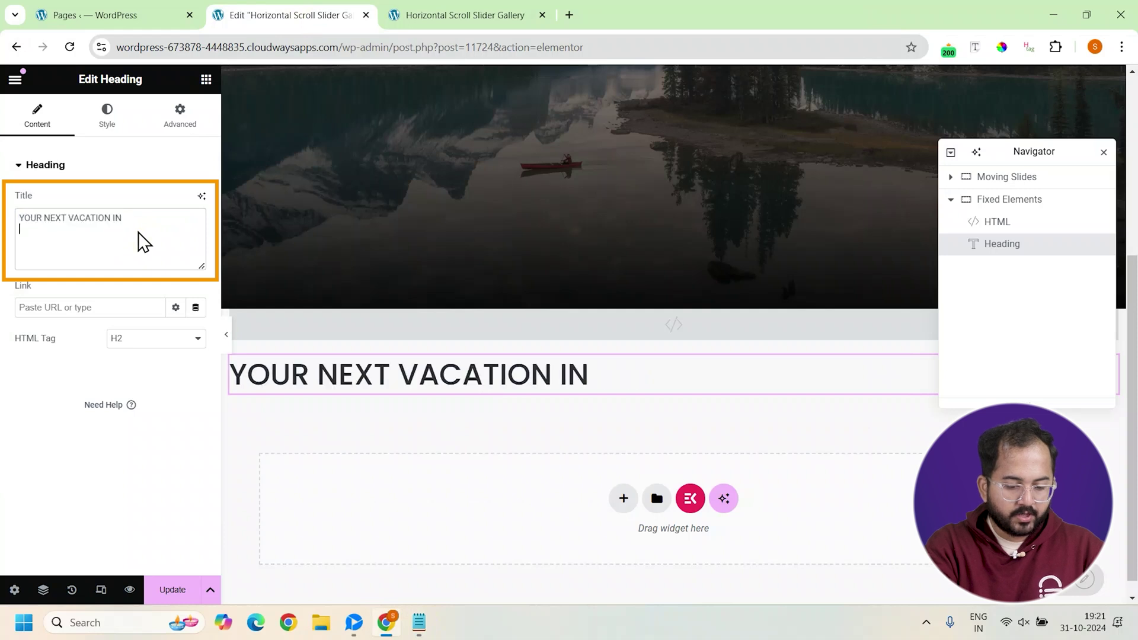
{"action": "key", "text": "BackSpace"}
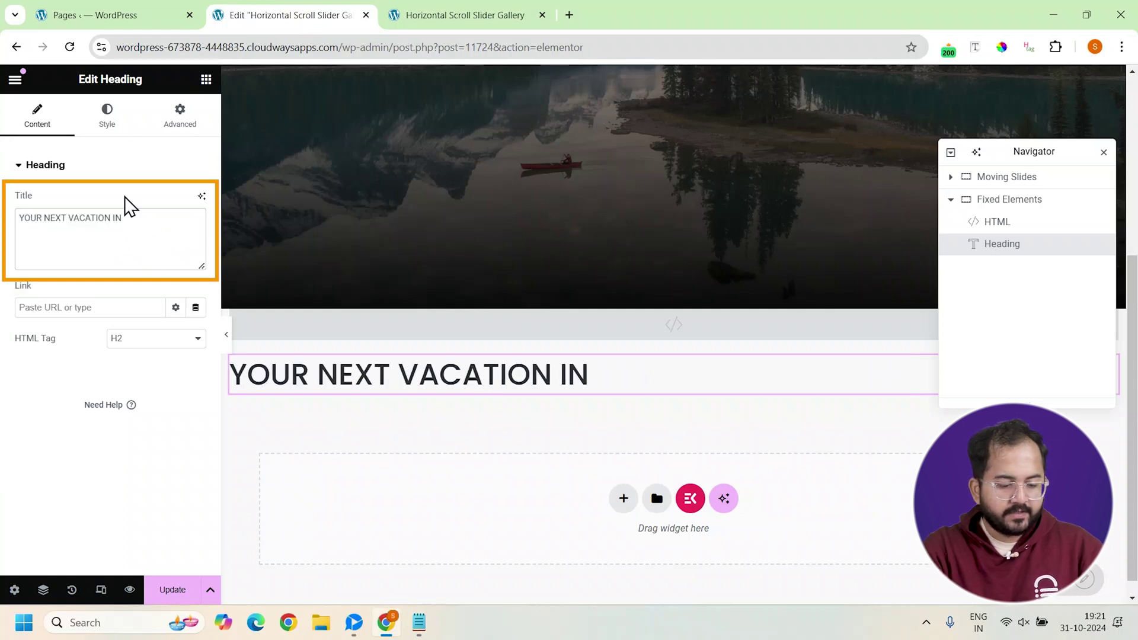
Step: Make the heading Fixed with offsets of 540 px horizontal and 60 px vertical
{"action": "left_click", "coordinate": [180, 115]}
{"action": "left_click", "coordinate": [196, 276]}
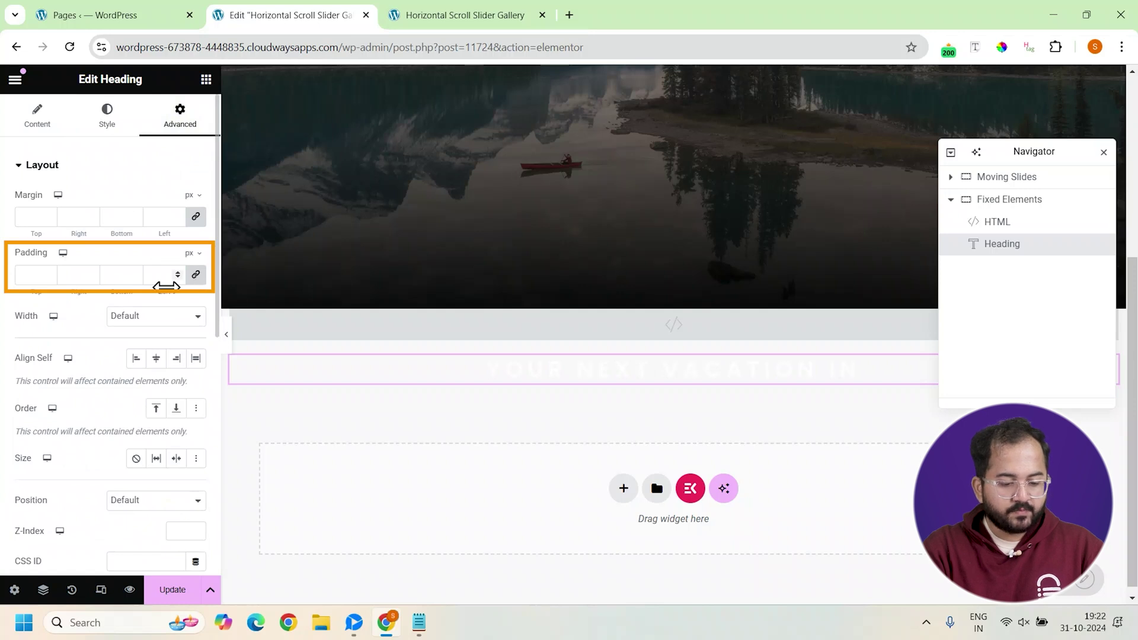
{"action": "scroll", "coordinate": [163, 296], "scroll_direction": "down", "scroll_amount": 2}
{"action": "left_click", "coordinate": [168, 352]}
{"action": "left_click", "coordinate": [149, 407]}
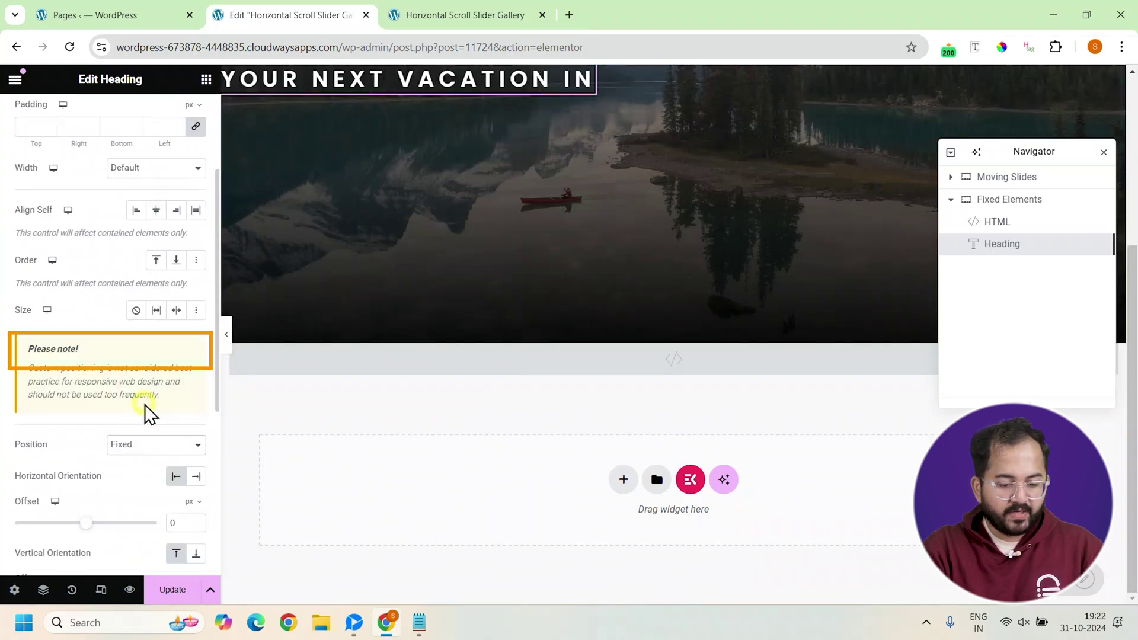
{"action": "scroll", "coordinate": [149, 414], "scroll_direction": "down", "scroll_amount": 4}
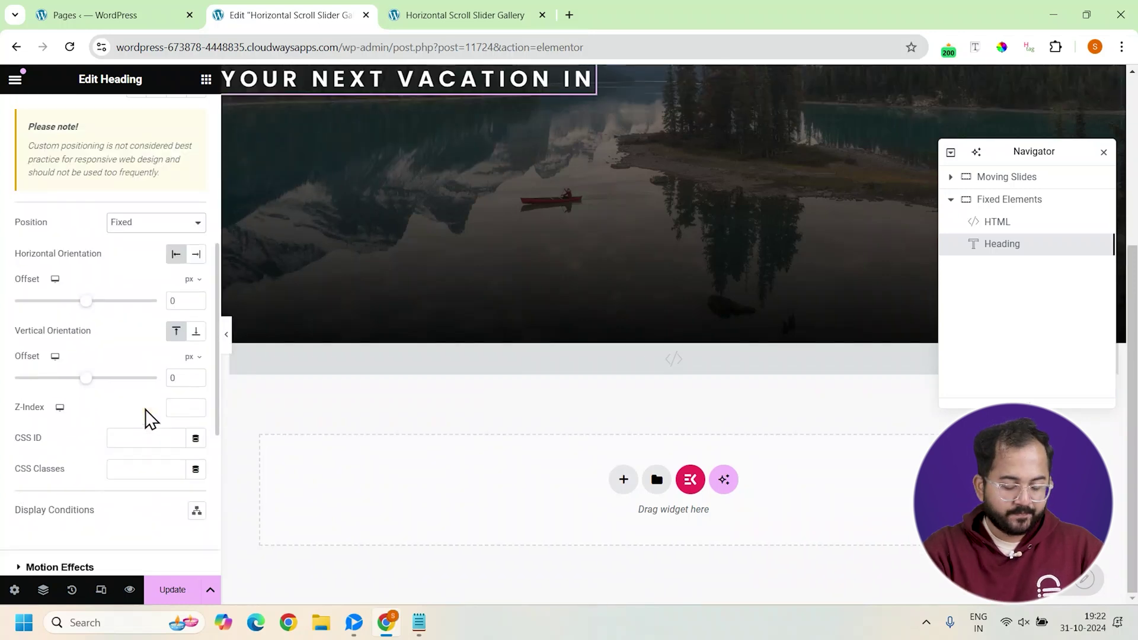
{"action": "double_click", "coordinate": [175, 300]}
{"action": "type", "text": "540"}
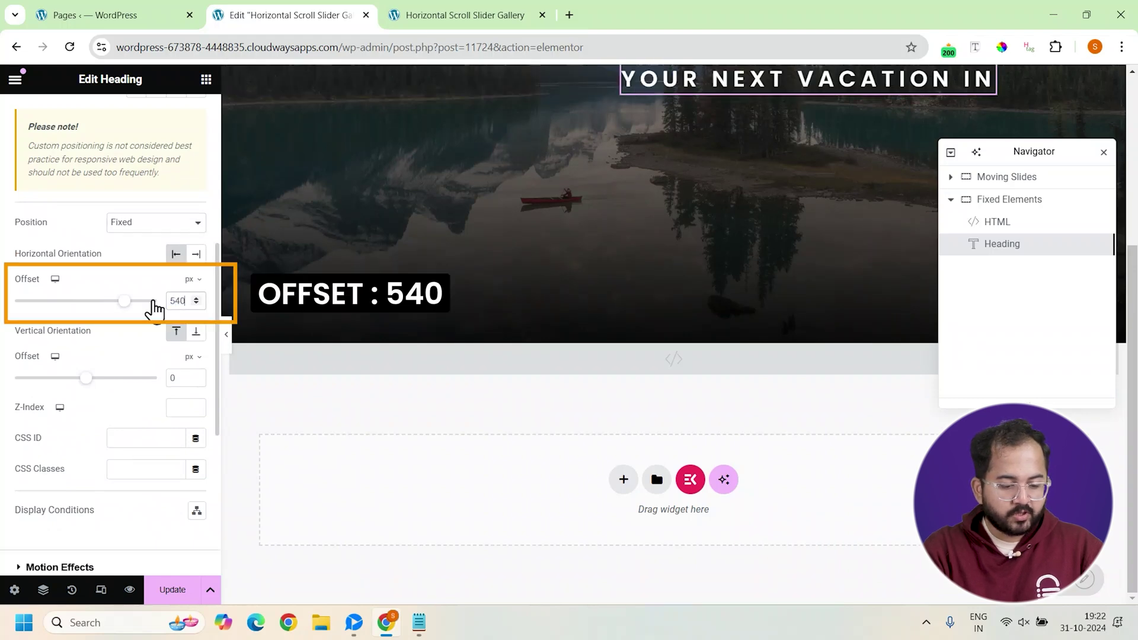
{"action": "double_click", "coordinate": [168, 378]}
{"action": "type", "text": "60"}
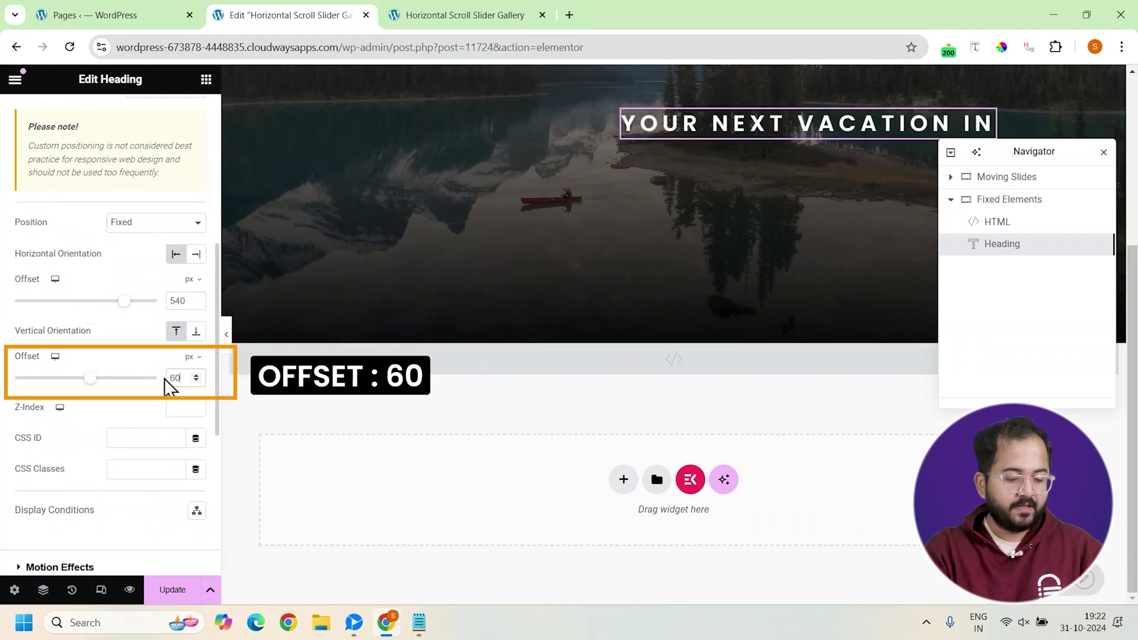
Step: Add an Image widget and open the media library to choose its image
{"action": "left_click", "coordinate": [206, 79]}
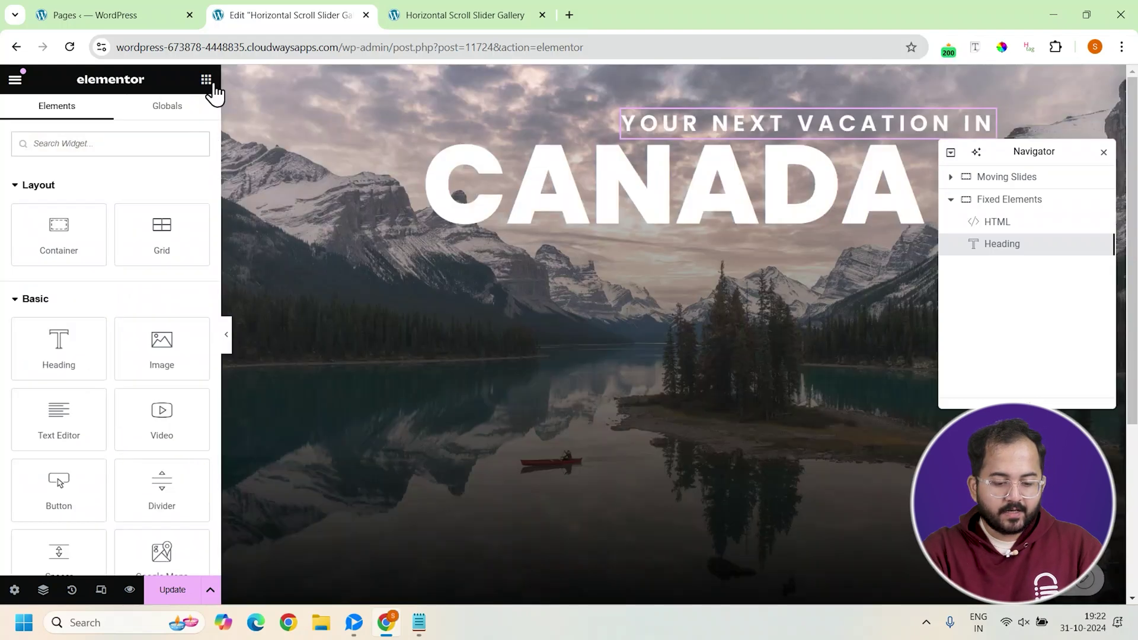
{"action": "left_click", "coordinate": [148, 355]}
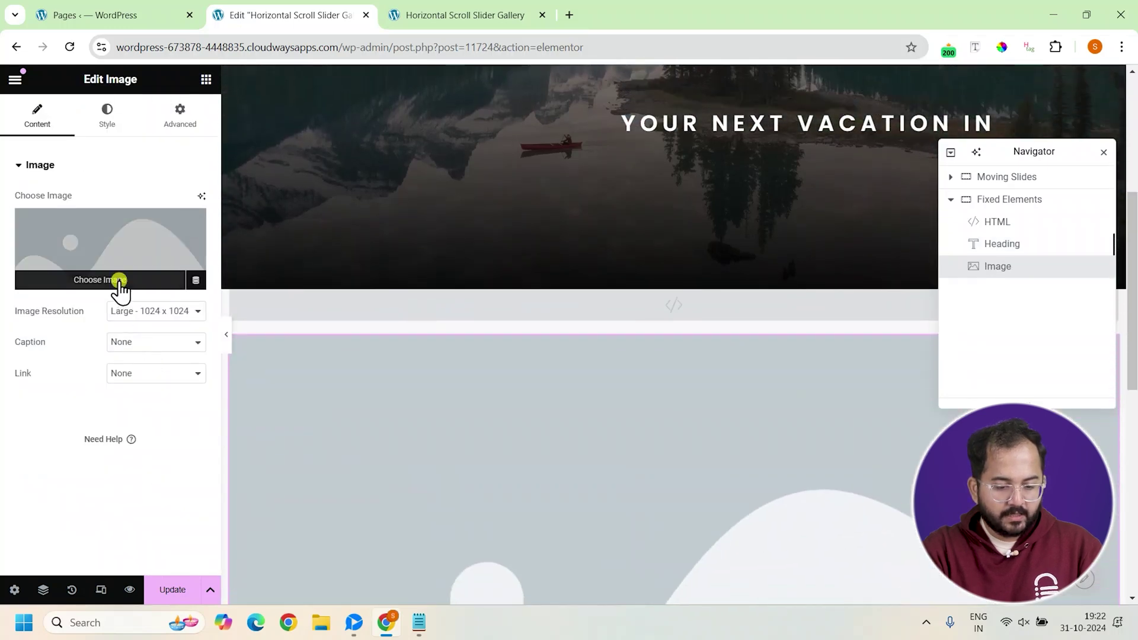
{"action": "left_click", "coordinate": [118, 282]}
Step: Insert backpackguy-overlay.png into the Image widget and enlarge its width
{"action": "left_click", "coordinate": [812, 304]}
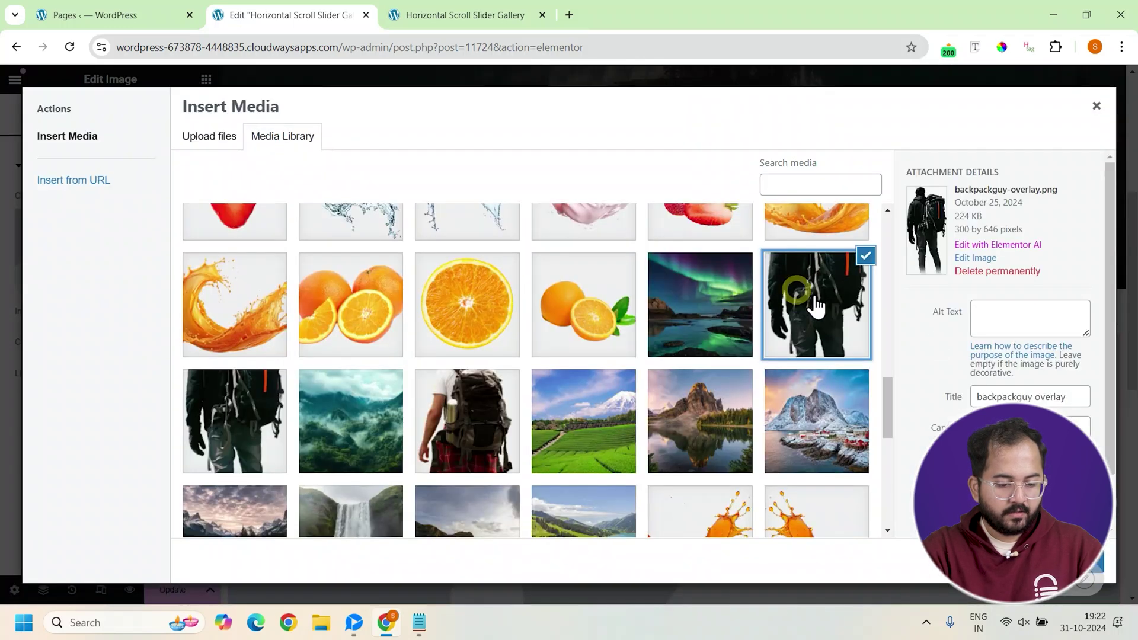
{"action": "left_click", "coordinate": [1090, 563]}
{"action": "left_click", "coordinate": [107, 115]}
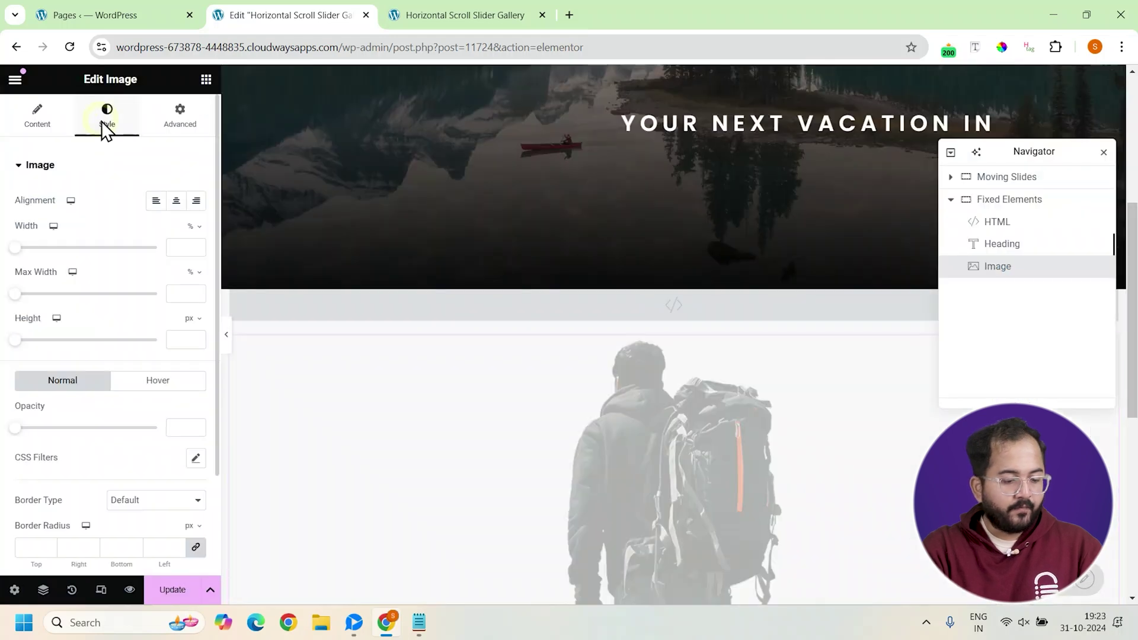
{"action": "left_click", "coordinate": [159, 248]}
Step: Make the image Fixed with 650 px horizontal offset, -111 px vertical offset and z-index 10
{"action": "left_click", "coordinate": [178, 113]}
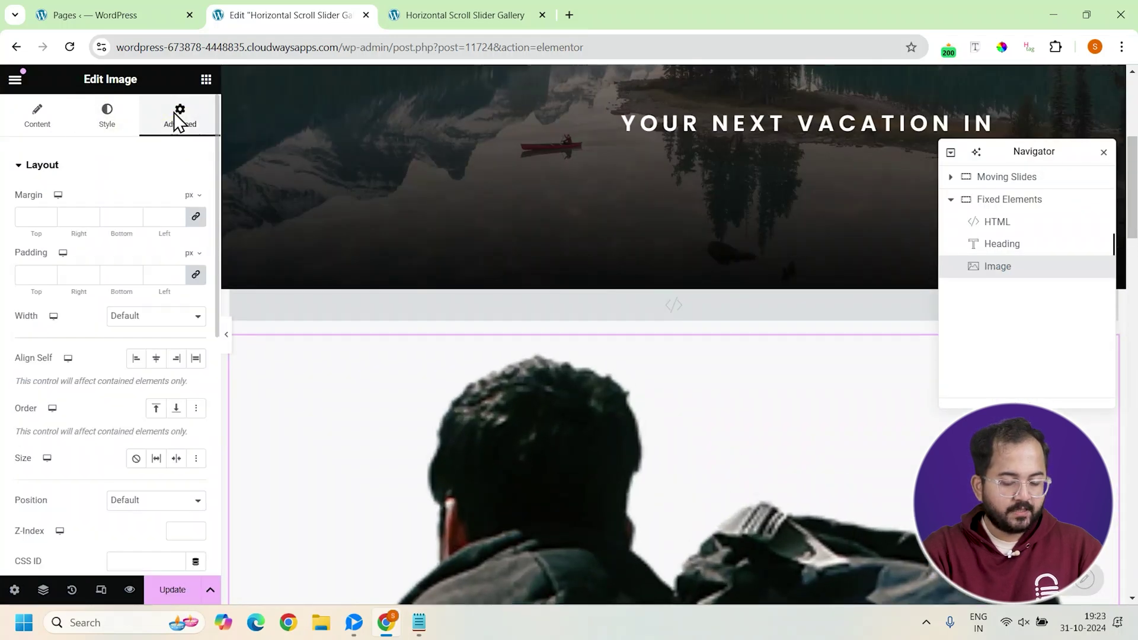
{"action": "scroll", "coordinate": [116, 394], "scroll_direction": "down", "scroll_amount": 2}
{"action": "left_click", "coordinate": [137, 427]}
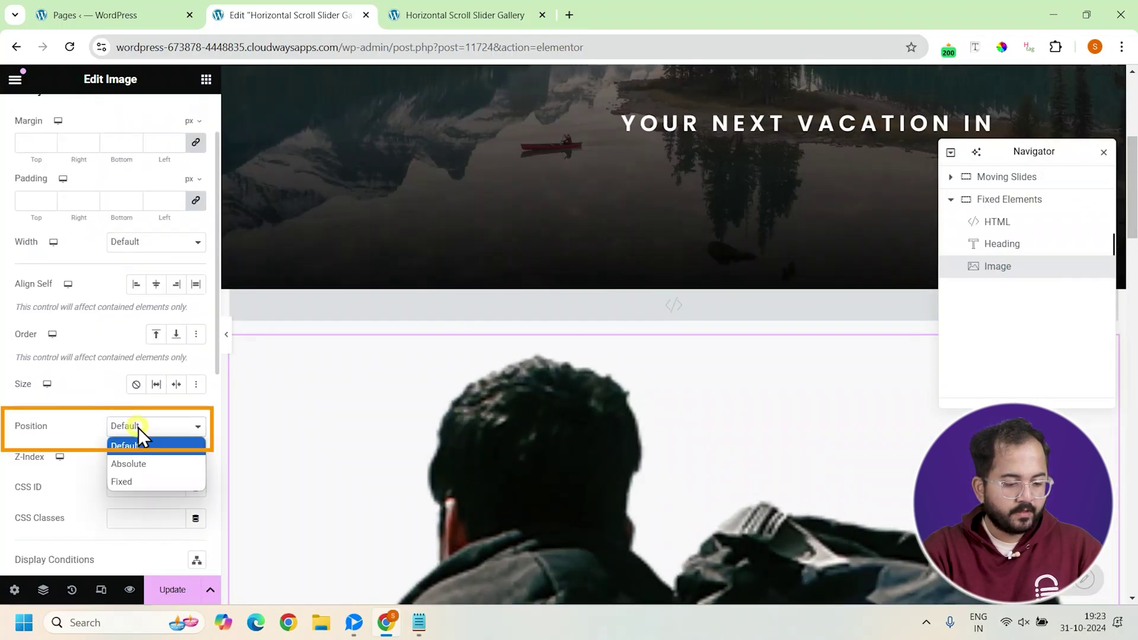
{"action": "left_click", "coordinate": [140, 479]}
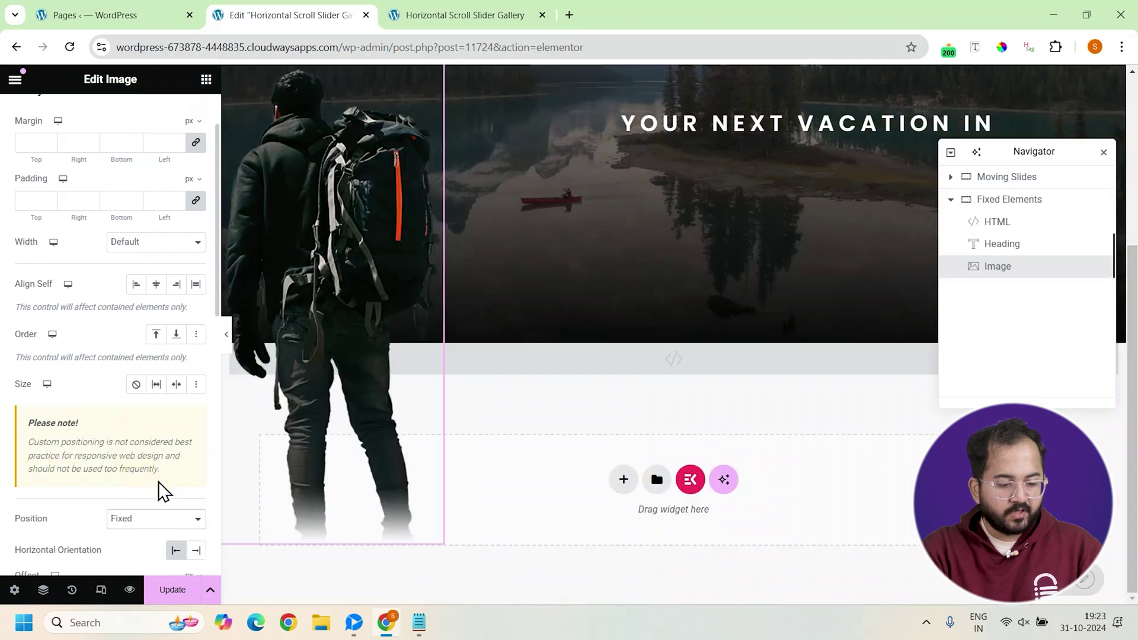
{"action": "scroll", "coordinate": [155, 468], "scroll_direction": "down", "scroll_amount": 4}
{"action": "left_click", "coordinate": [176, 374]}
{"action": "type", "text": "650"}
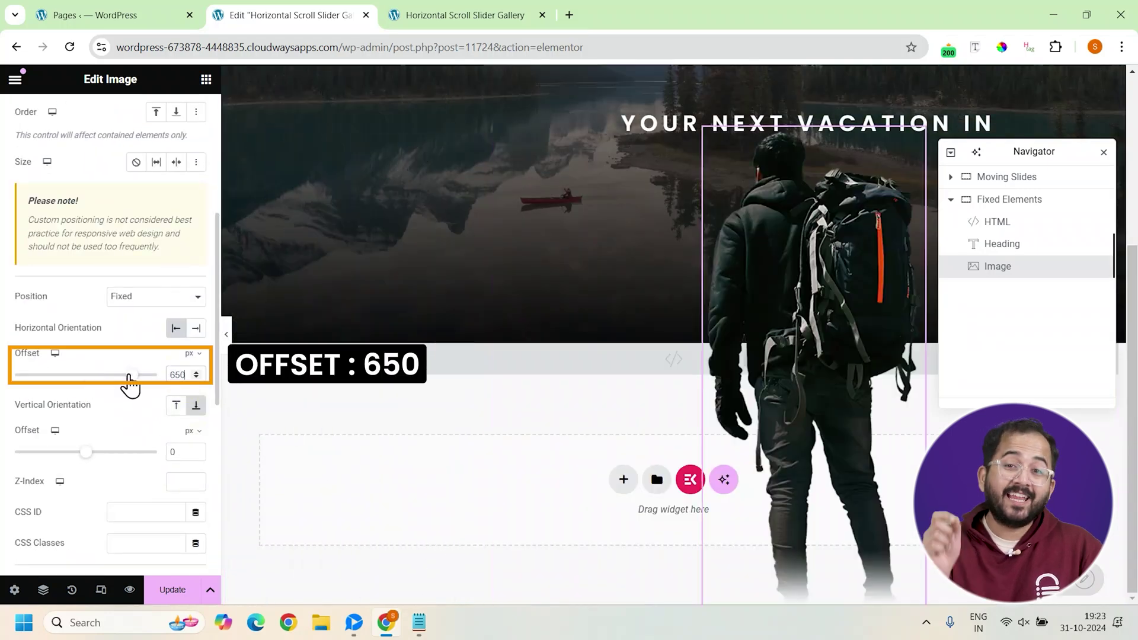
{"action": "double_click", "coordinate": [169, 450]}
{"action": "type", "text": "-111"}
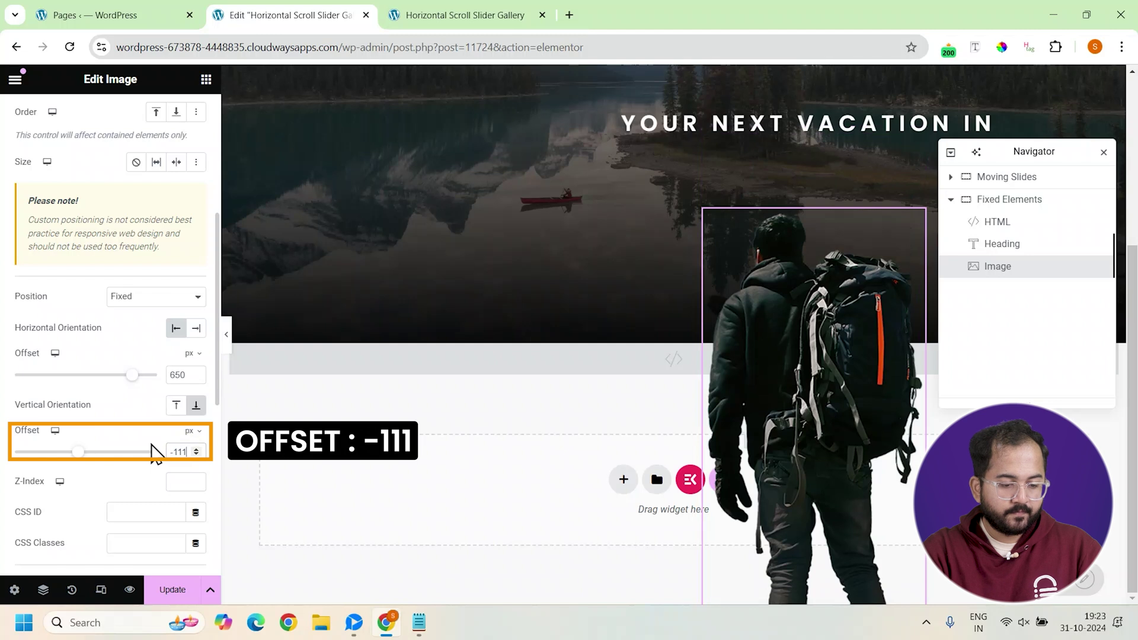
{"action": "left_click", "coordinate": [178, 478]}
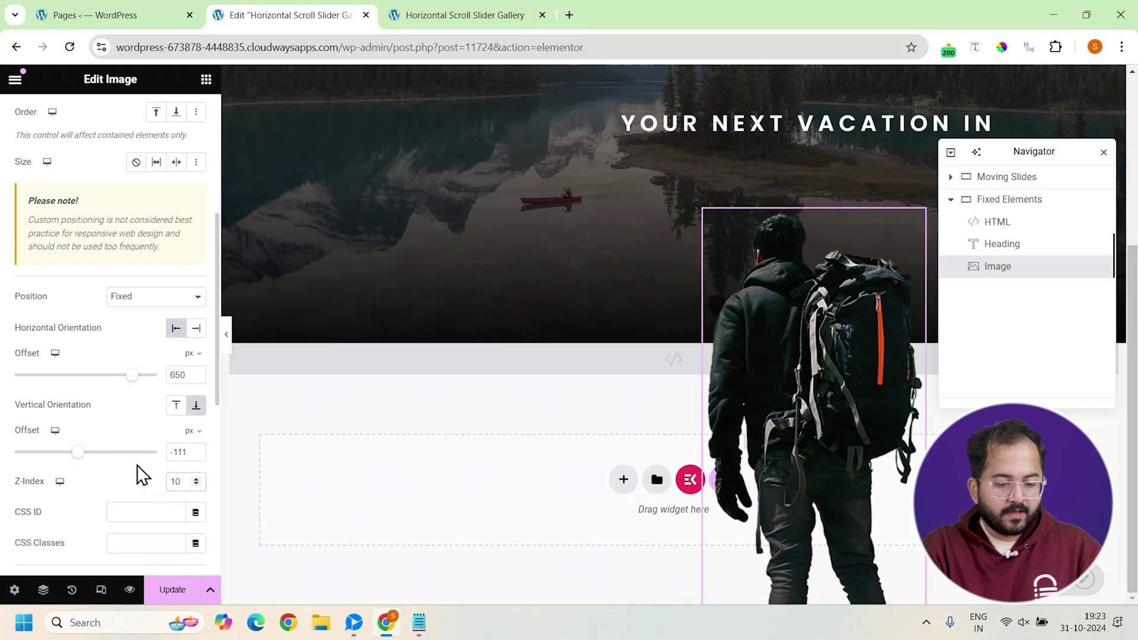
{"action": "scroll", "coordinate": [142, 438], "scroll_direction": "up", "scroll_amount": 6}
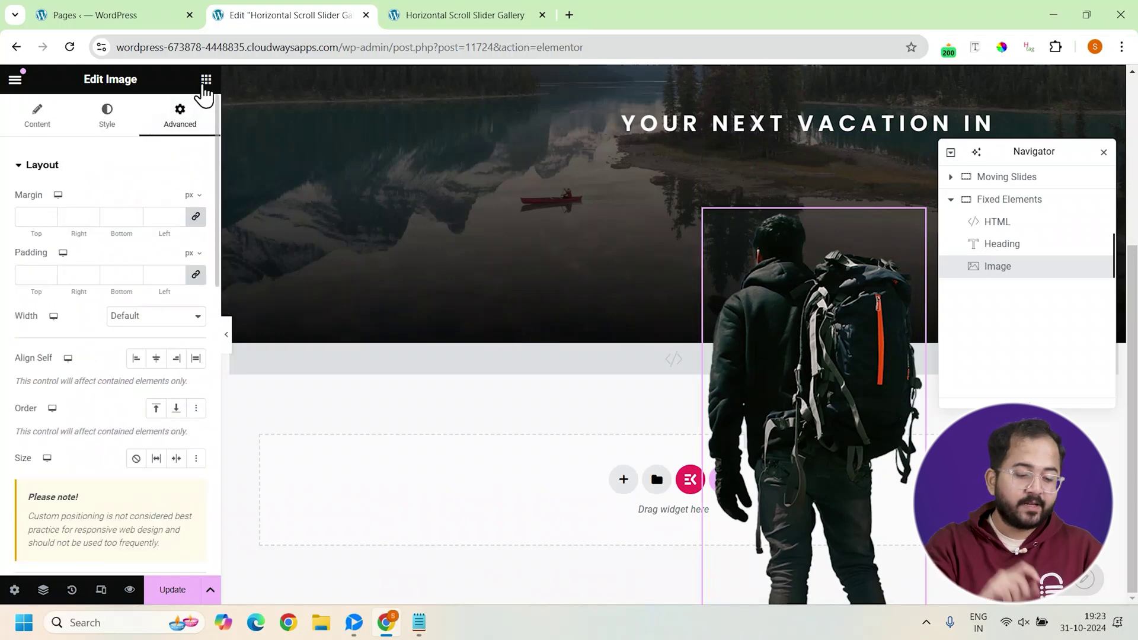
Step: Add a Button widget to Fixed Elements labelled 'Book an Adventure'
{"action": "left_click", "coordinate": [206, 80]}
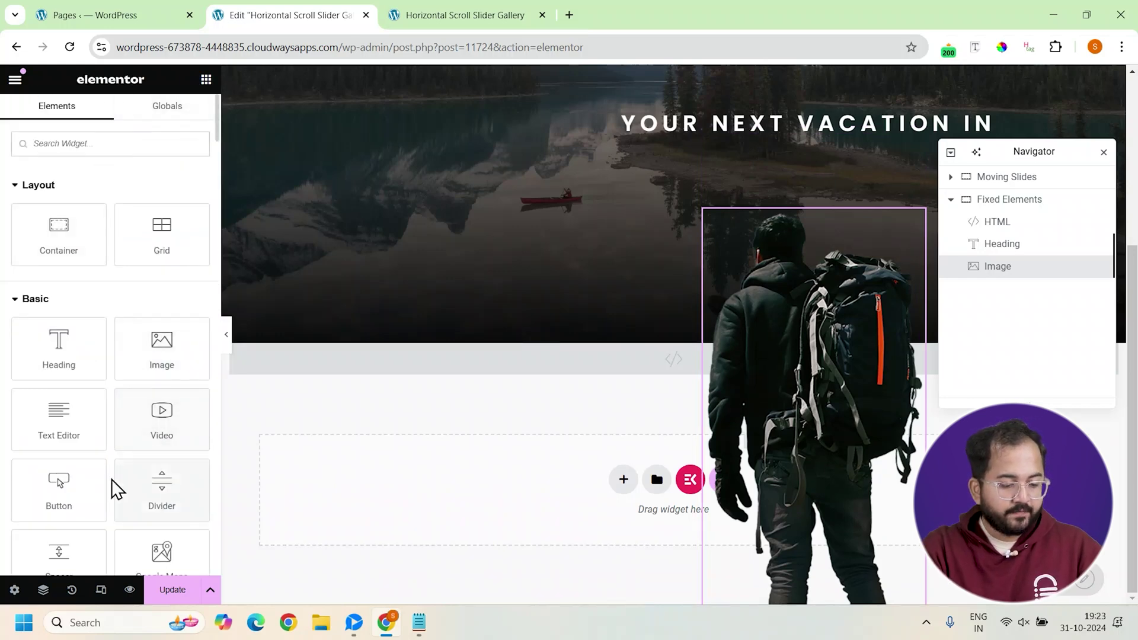
{"action": "left_click", "coordinate": [82, 493]}
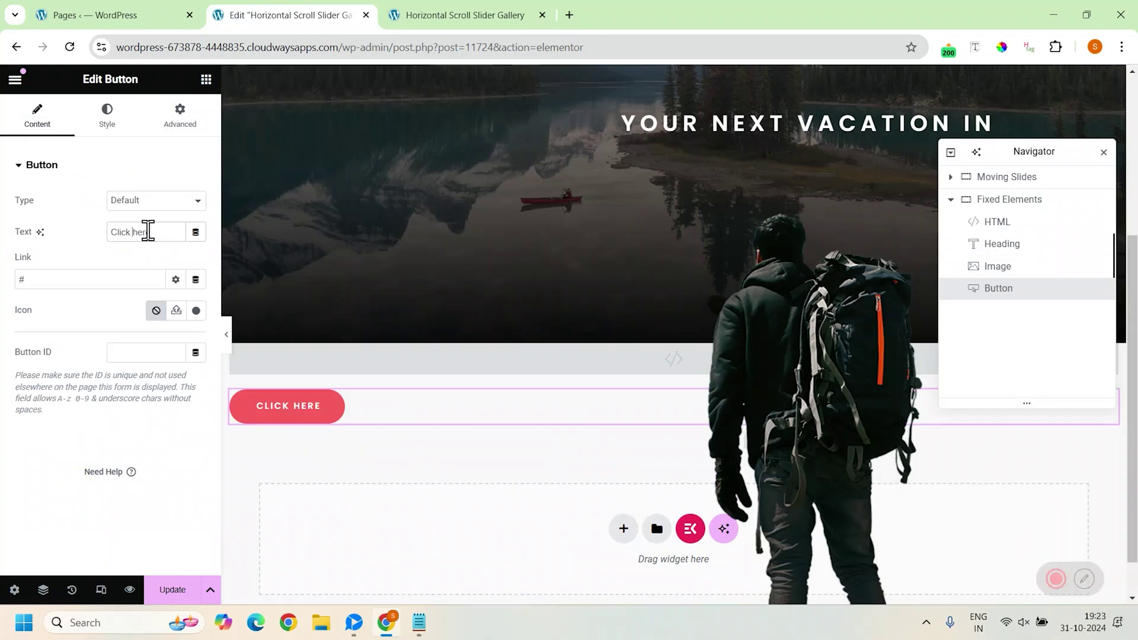
{"action": "triple_click", "coordinate": [148, 231]}
{"action": "type", "text": "Book an Adventure"}
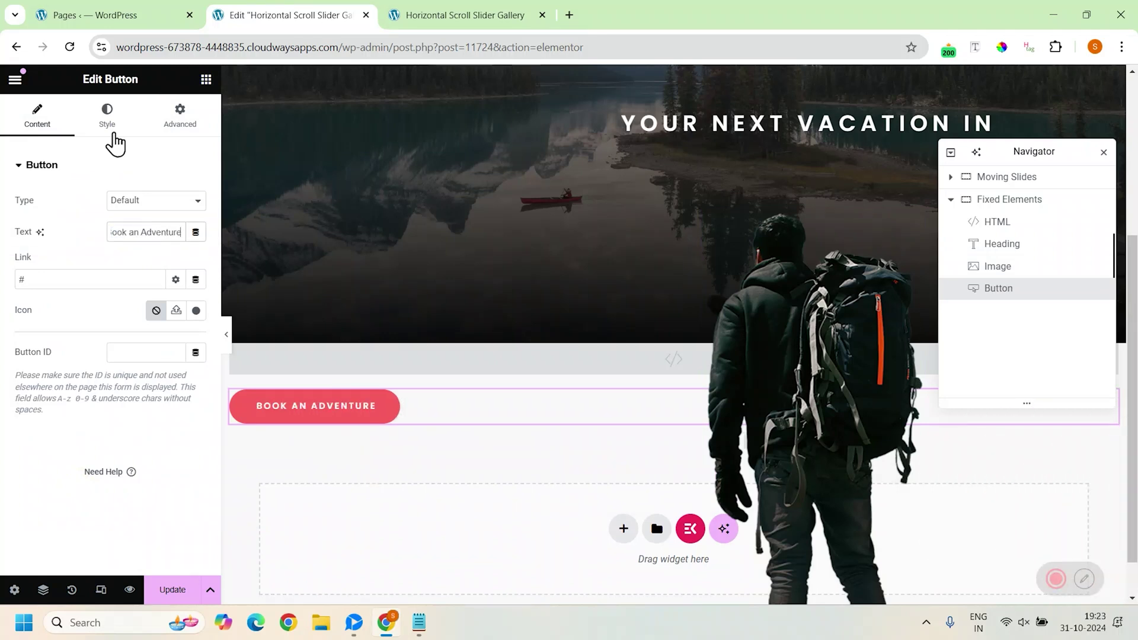
Step: Fix the button, anchored right and bottom, with offsets 681 px and 53 px
{"action": "left_click", "coordinate": [112, 123]}
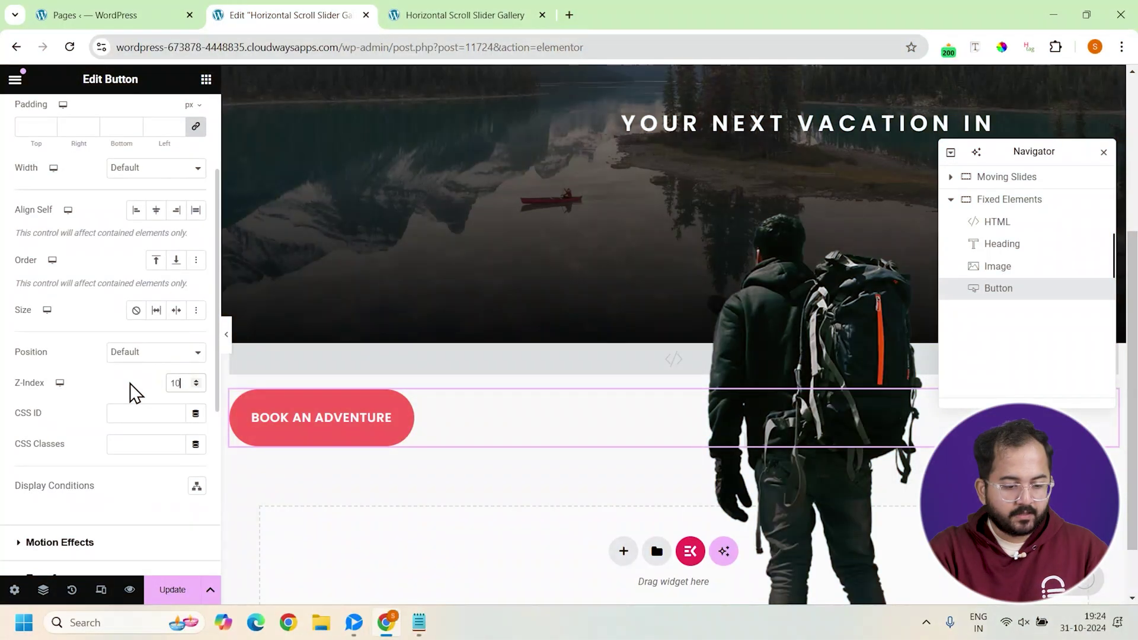
{"action": "left_click", "coordinate": [139, 358]}
{"action": "left_click", "coordinate": [140, 407]}
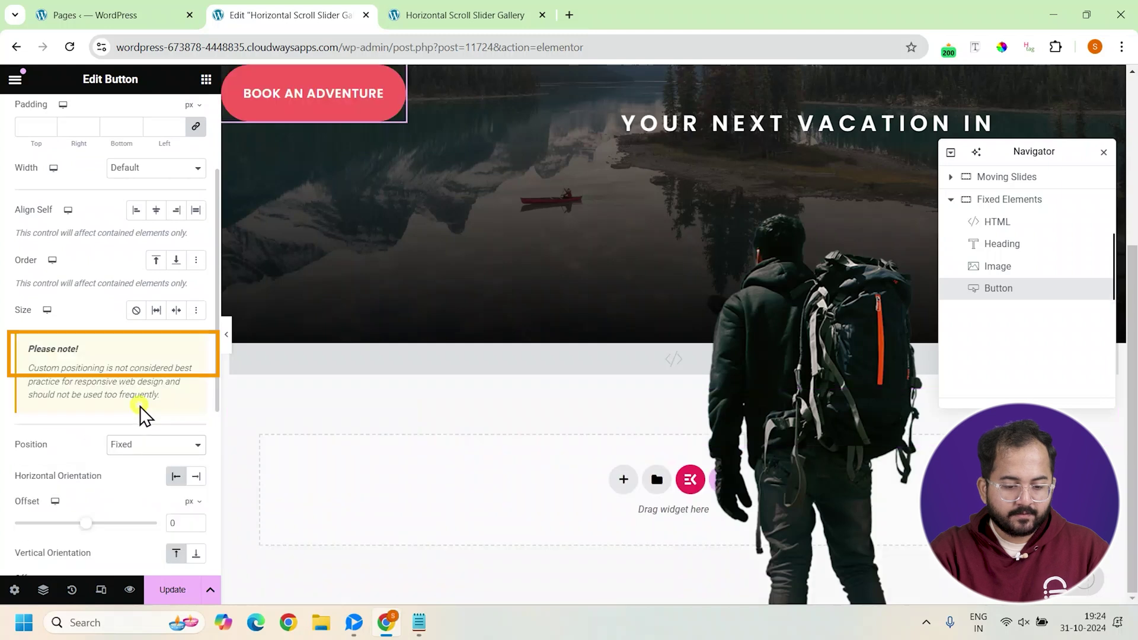
{"action": "scroll", "coordinate": [139, 410], "scroll_direction": "down", "scroll_amount": 1}
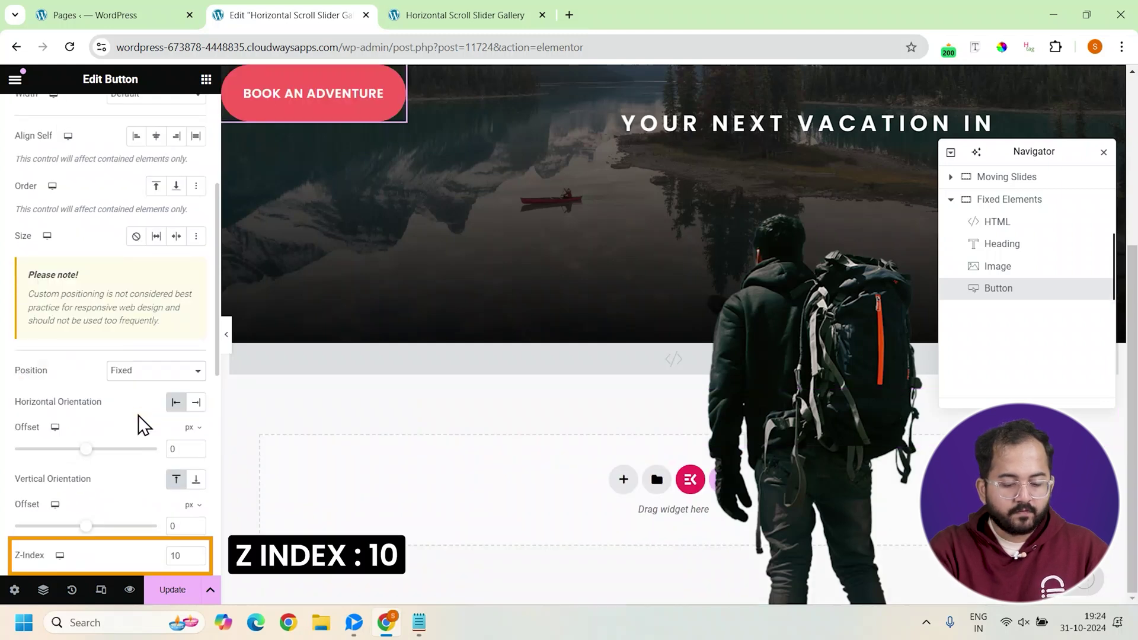
{"action": "left_click", "coordinate": [196, 402]}
{"action": "left_click", "coordinate": [196, 479]}
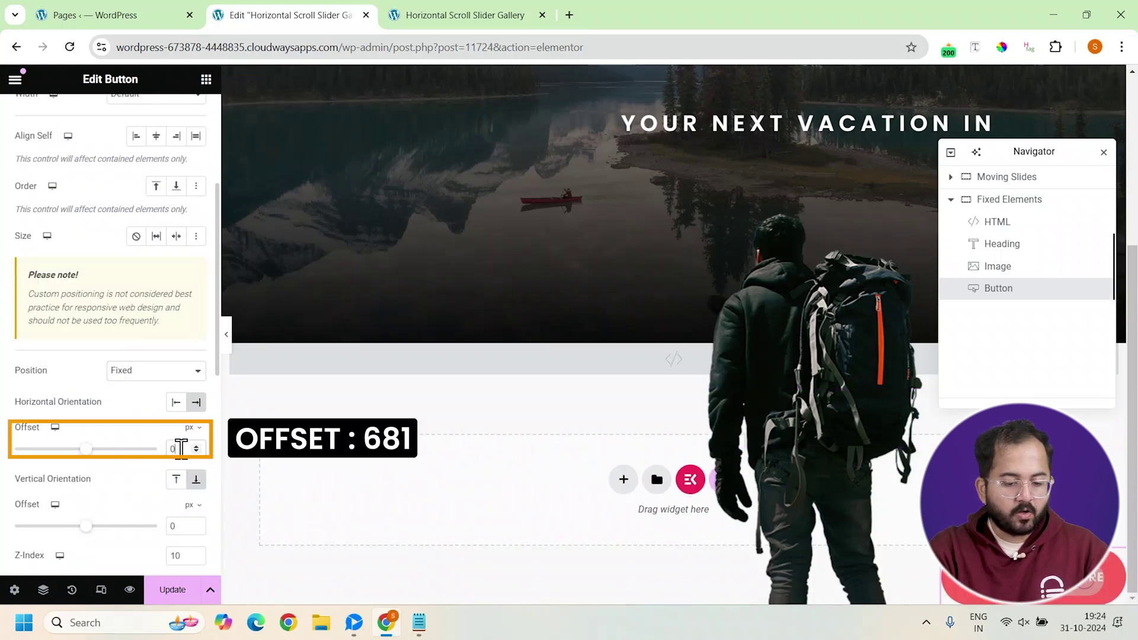
{"action": "type", "text": "681"}
{"action": "double_click", "coordinate": [171, 526]}
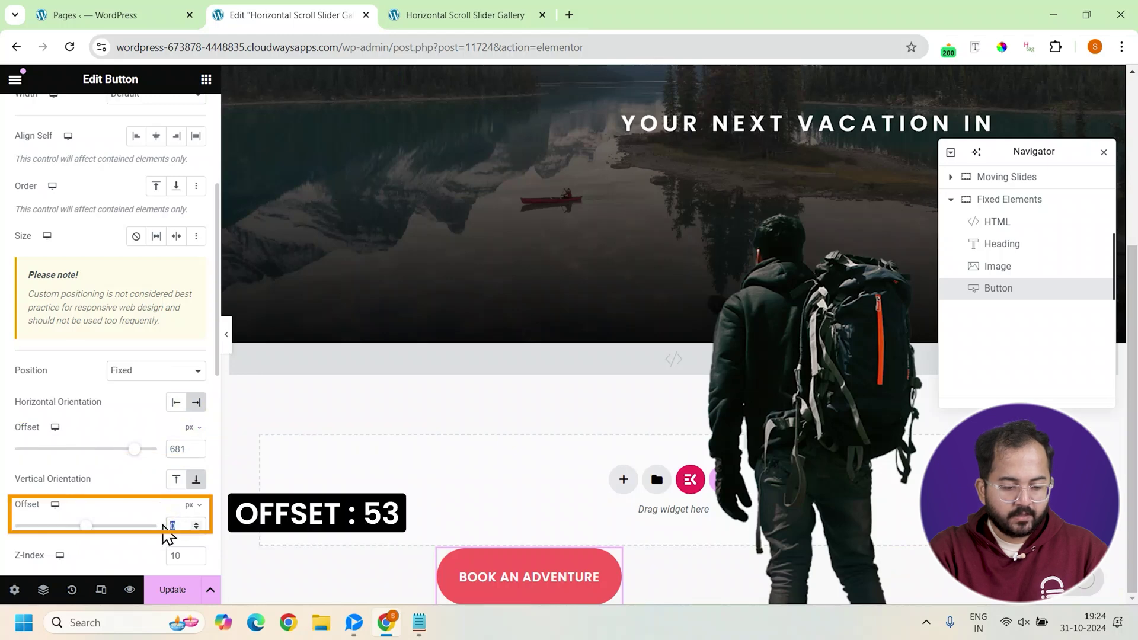
{"action": "type", "text": "53"}
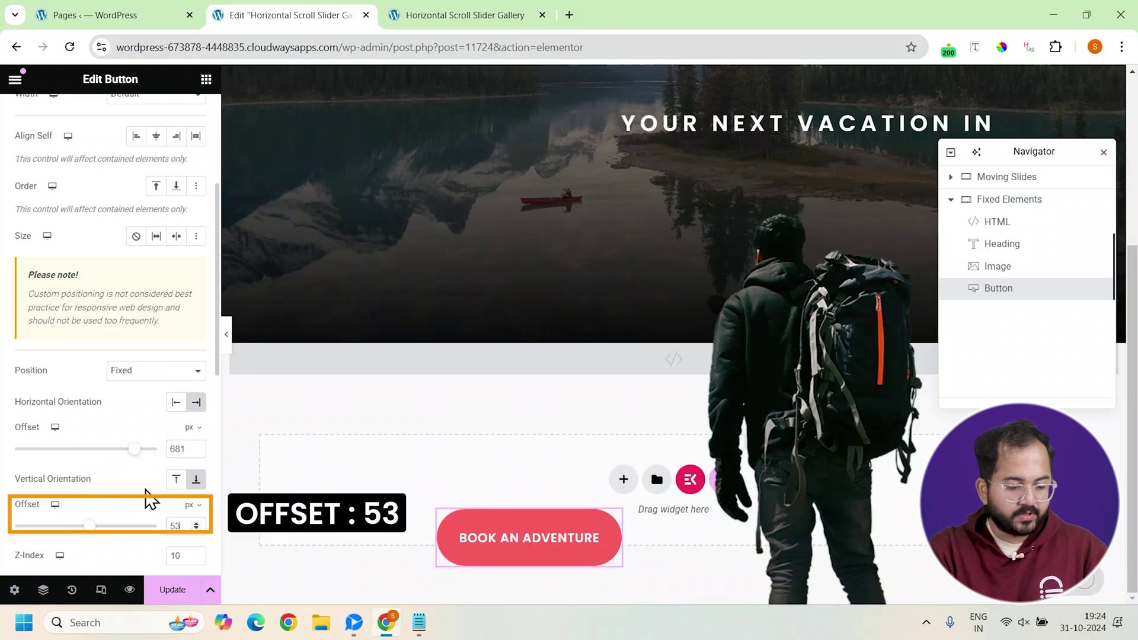
{"action": "scroll", "coordinate": [375, 335], "scroll_direction": "up", "scroll_amount": 5}
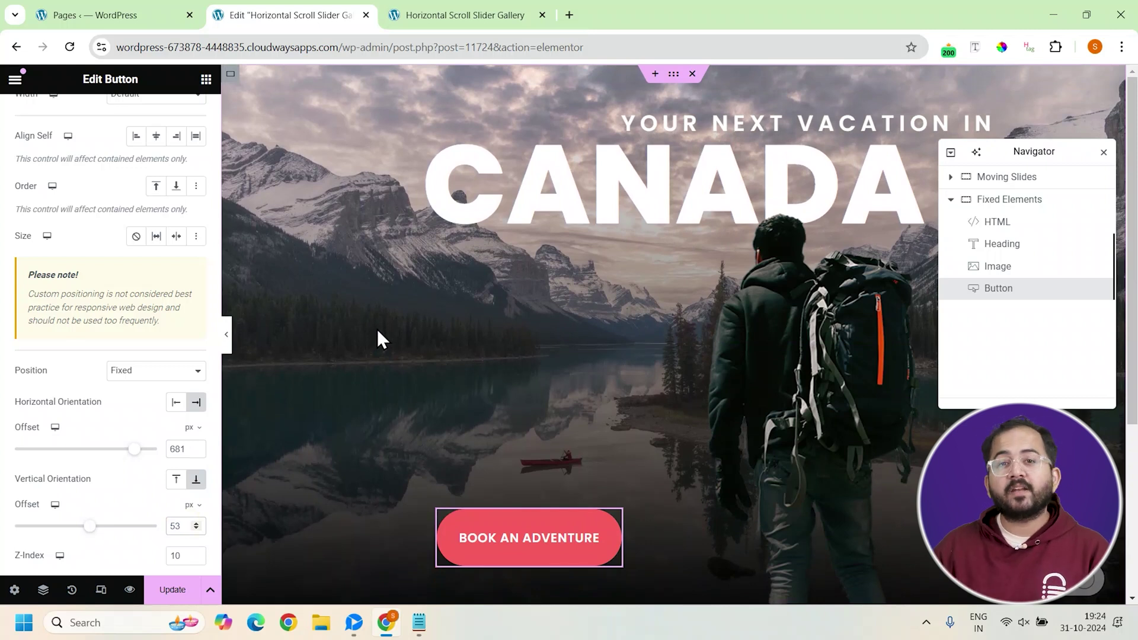
Step: Re-anchor the backpacker image from the right with a 650 px horizontal offset
{"action": "left_click", "coordinate": [986, 268]}
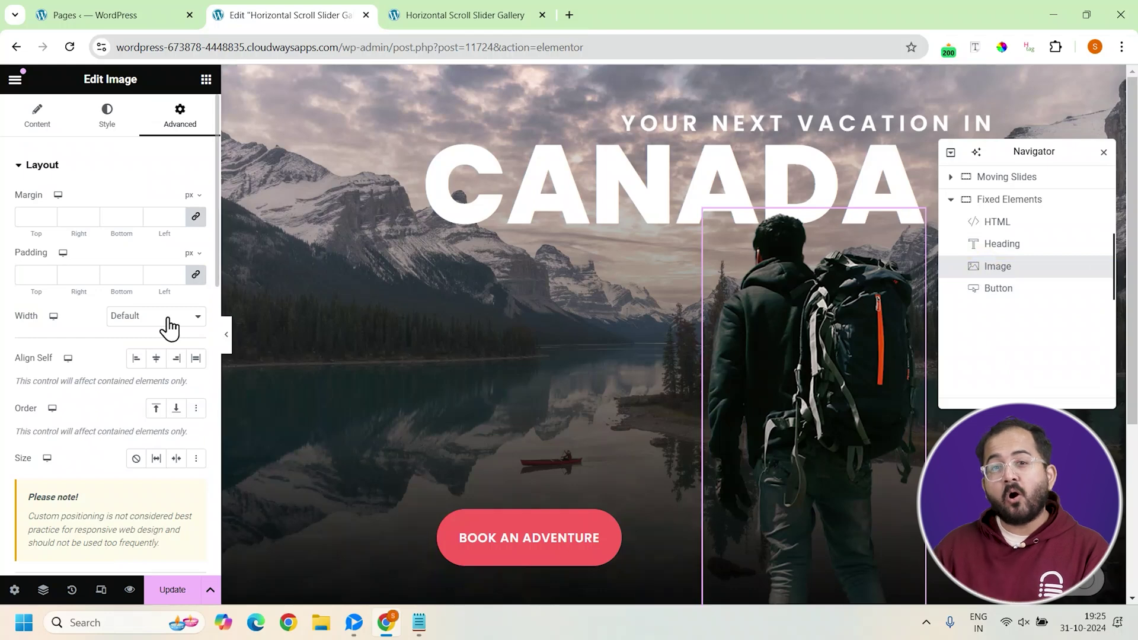
{"action": "scroll", "coordinate": [148, 356], "scroll_direction": "down", "scroll_amount": 5}
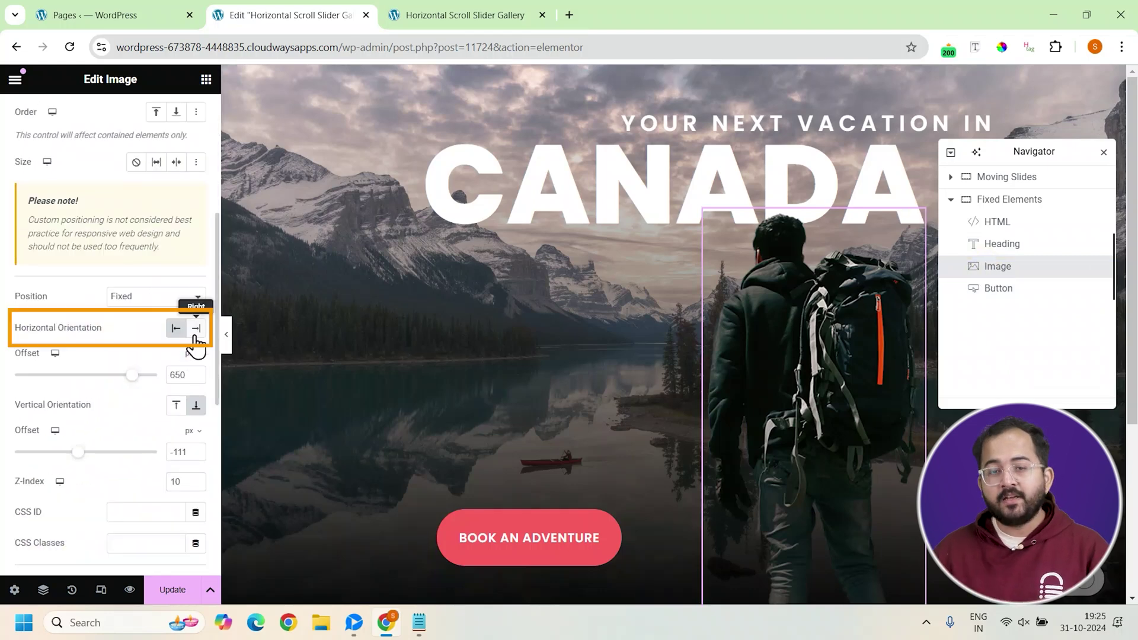
{"action": "left_click", "coordinate": [196, 329]}
{"action": "double_click", "coordinate": [175, 375]}
{"action": "type", "text": "650"}
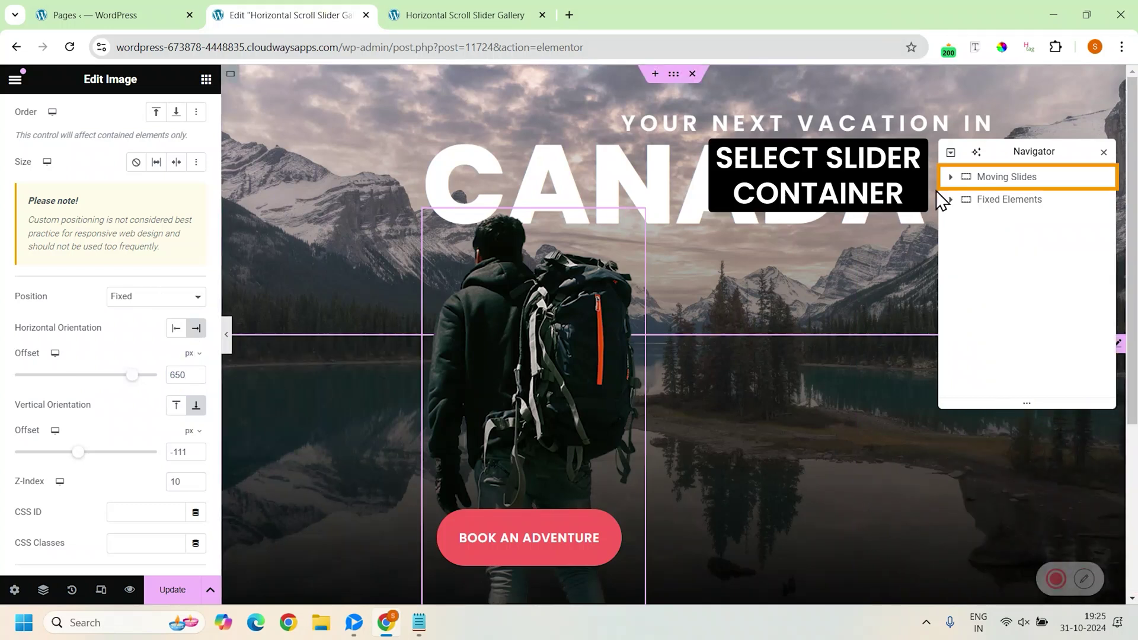
Step: Paste the .wrapper and .slide horizontal-scroll rules into Moving Slides' Custom CSS
{"action": "left_click", "coordinate": [986, 179]}
{"action": "left_click", "coordinate": [179, 116]}
{"action": "scroll", "coordinate": [145, 307], "scroll_direction": "down", "scroll_amount": 5}
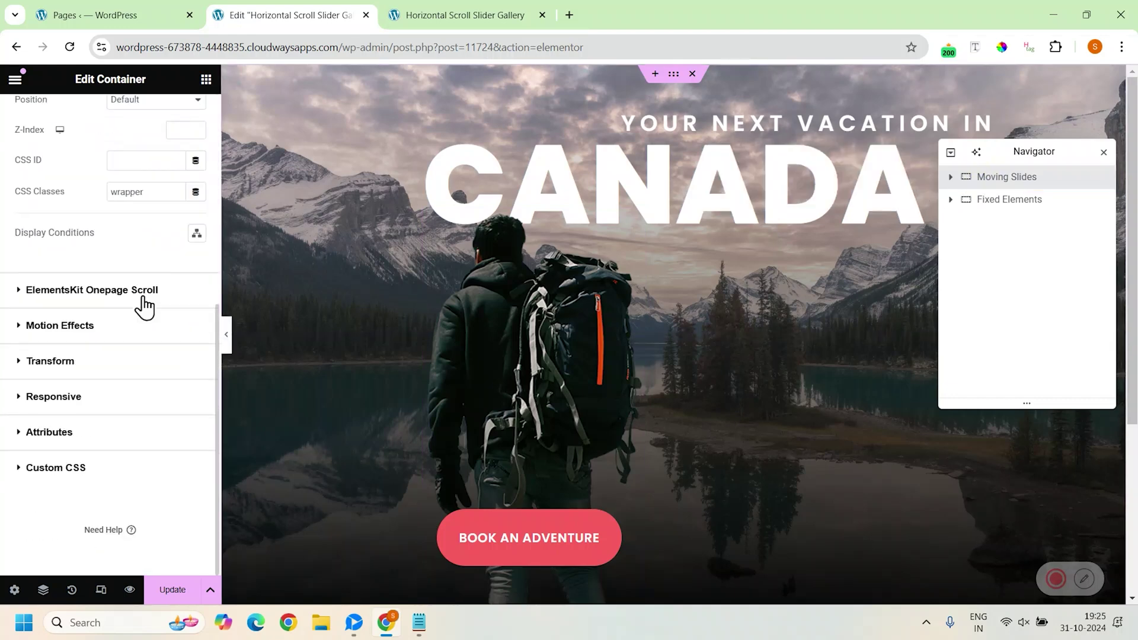
{"action": "left_click", "coordinate": [37, 469]}
{"action": "left_click", "coordinate": [75, 445]}
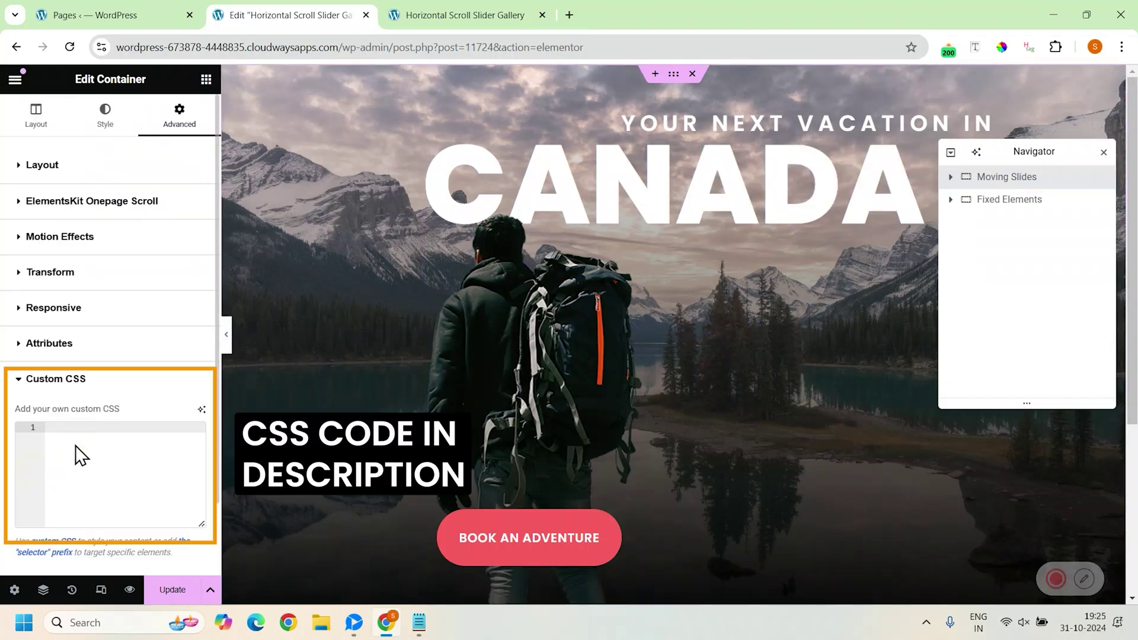
{"action": "key", "text": "ctrl+v"}
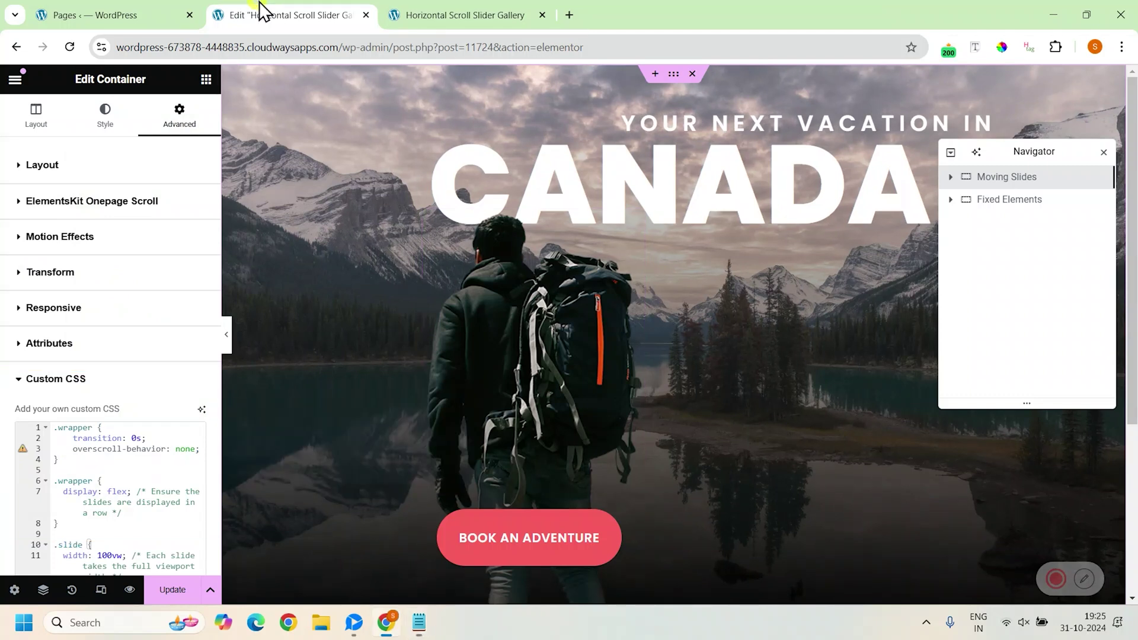
Step: Review the GSAP ScrollTrigger code in the Fixed Elements HTML widget, then select the heading
{"action": "left_click", "coordinate": [950, 200]}
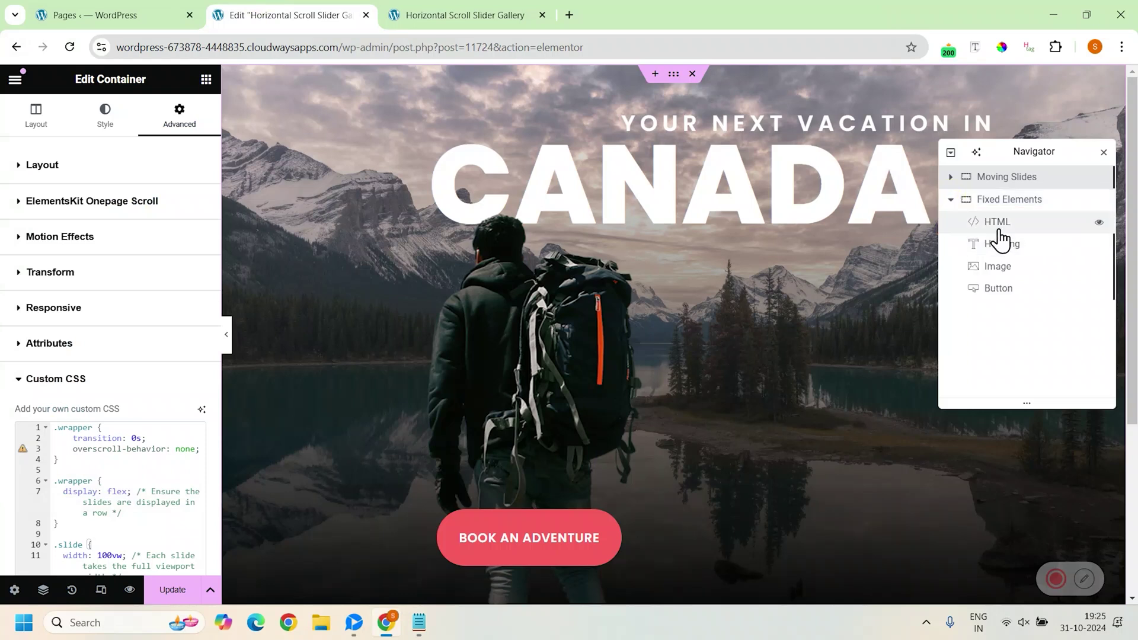
{"action": "left_click", "coordinate": [987, 223]}
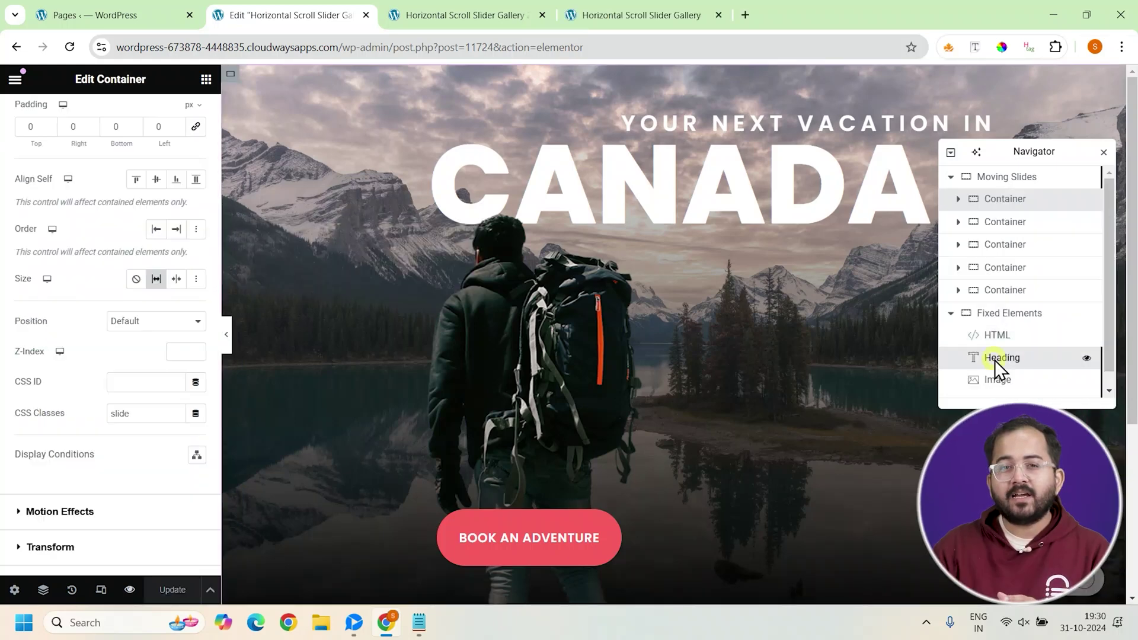
{"action": "left_click", "coordinate": [1000, 358]}
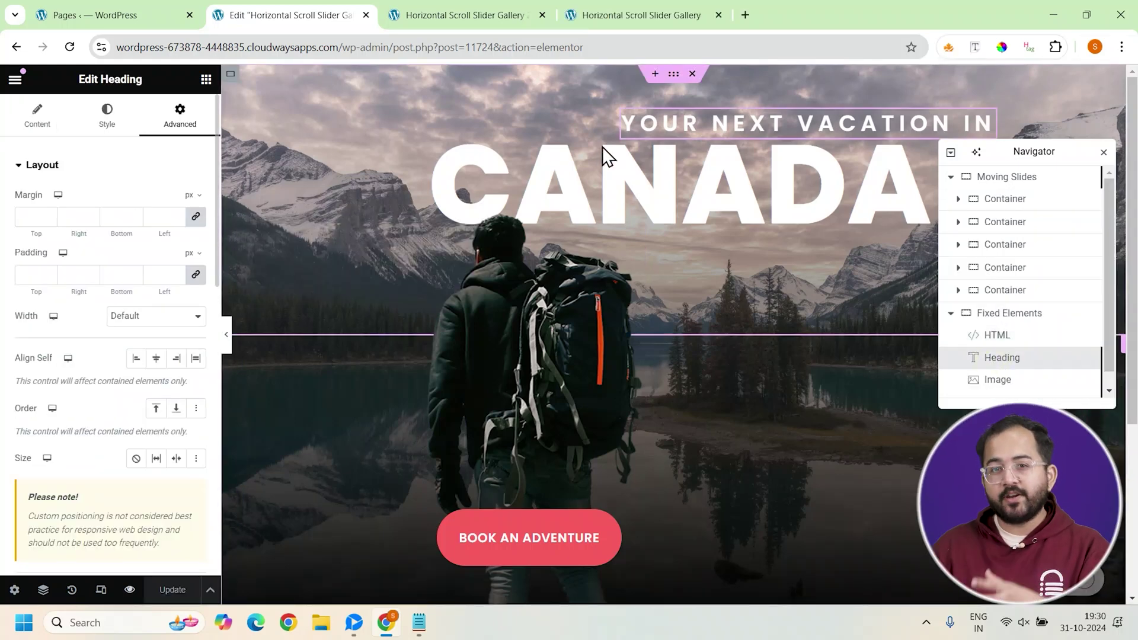
Step: Turn on the heading's Mouse Track effect, direction Opposite, speed 0.3
{"action": "scroll", "coordinate": [118, 301], "scroll_direction": "down", "scroll_amount": 9}
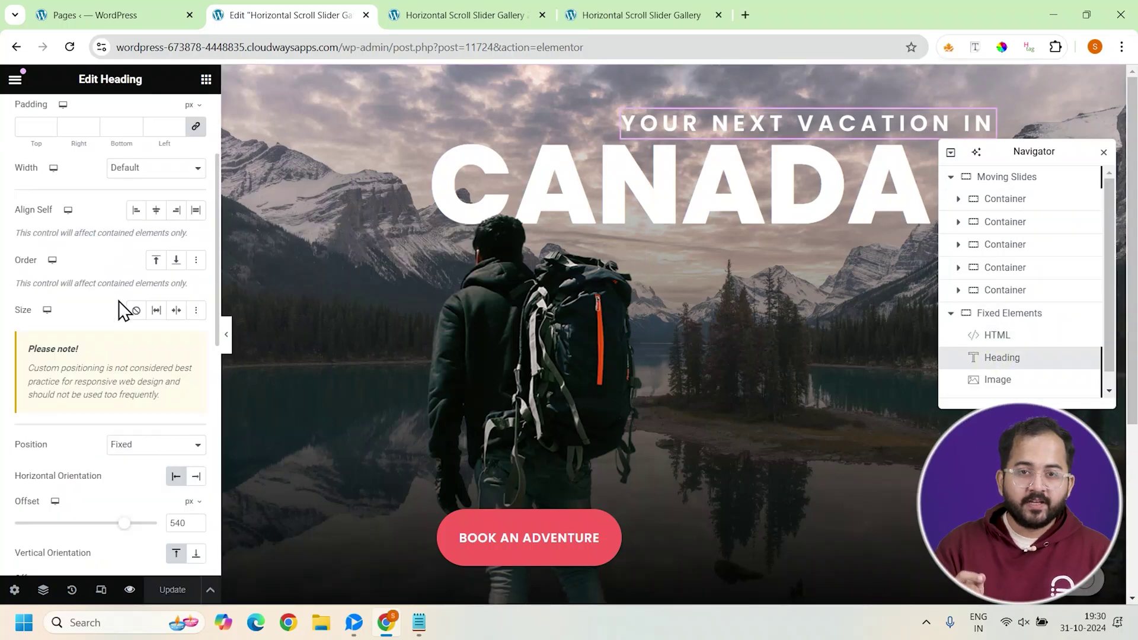
{"action": "left_click", "coordinate": [20, 422]}
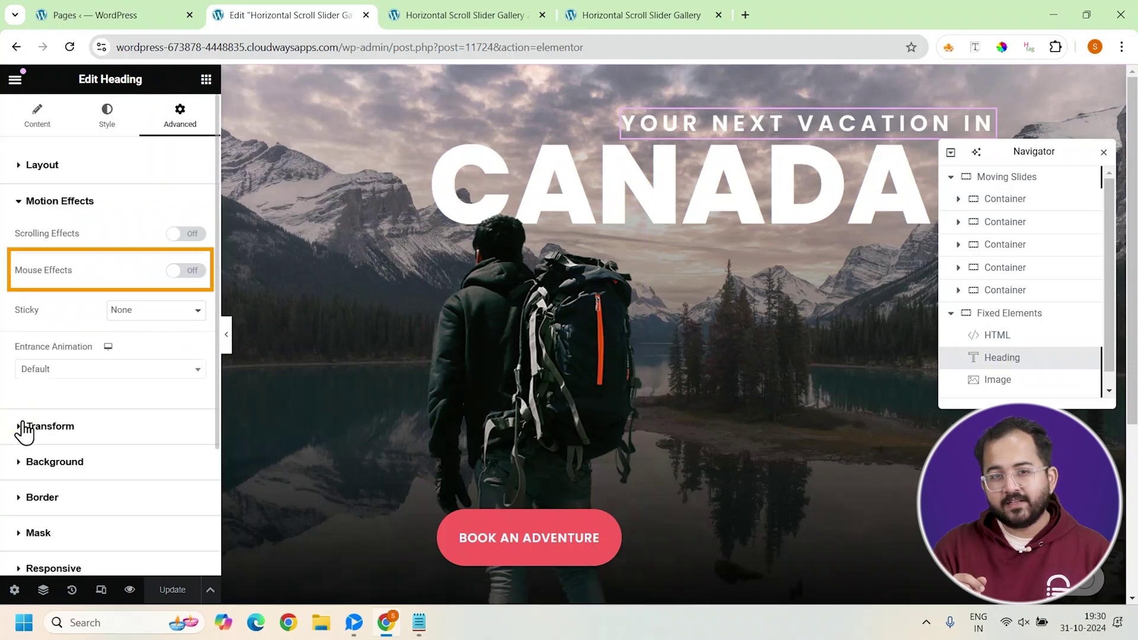
{"action": "left_click", "coordinate": [180, 271]}
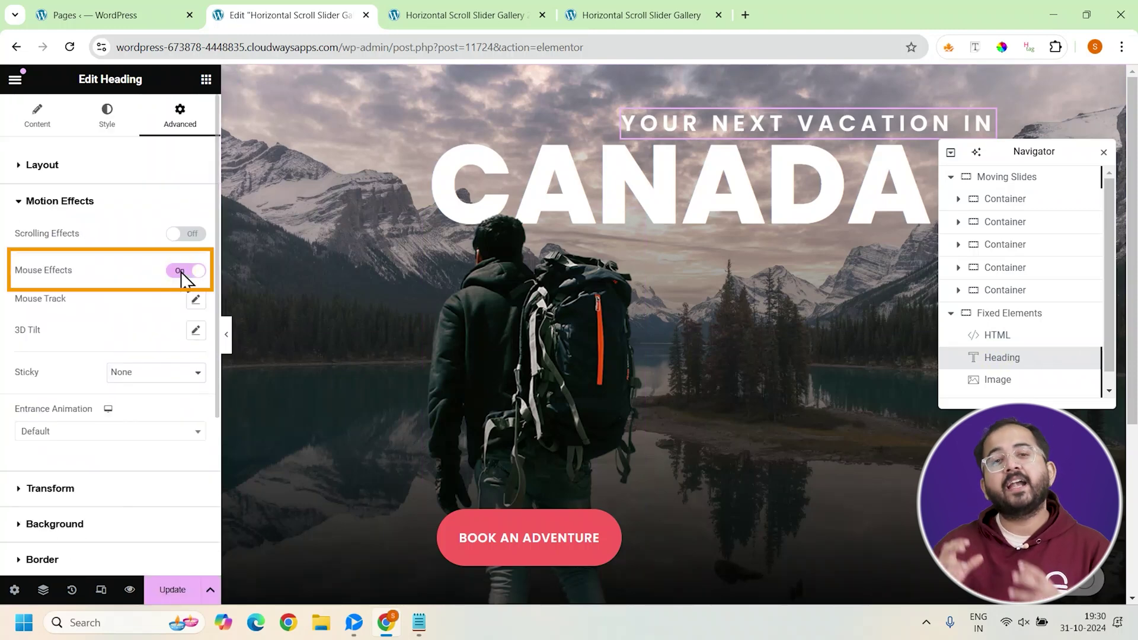
{"action": "left_click", "coordinate": [195, 300]}
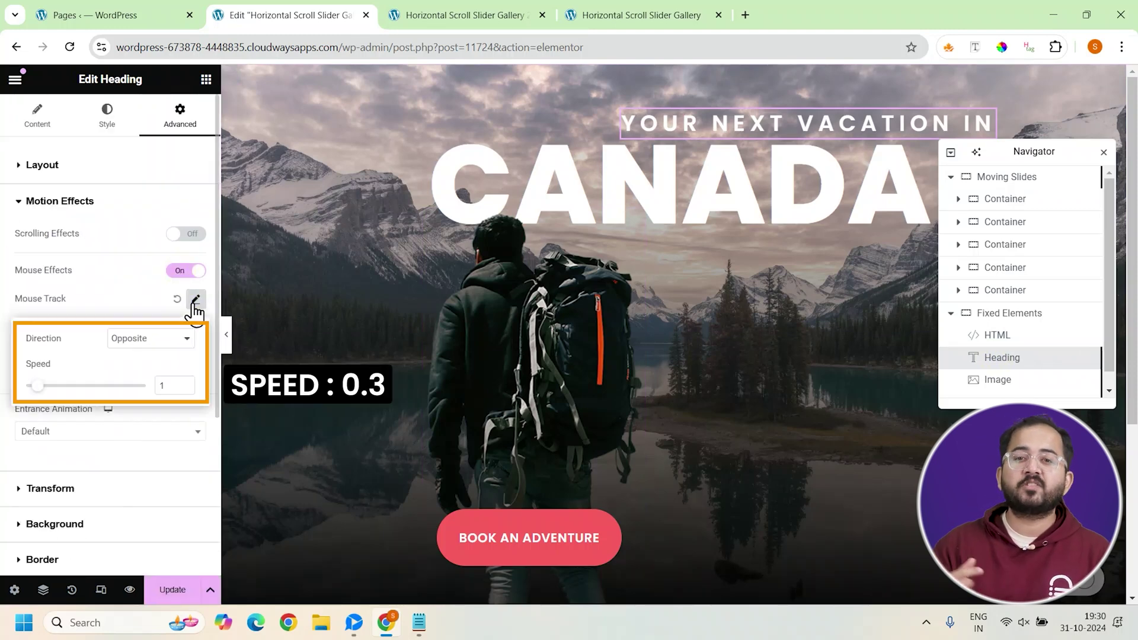
{"action": "double_click", "coordinate": [168, 384]}
{"action": "type", "text": "0.3"}
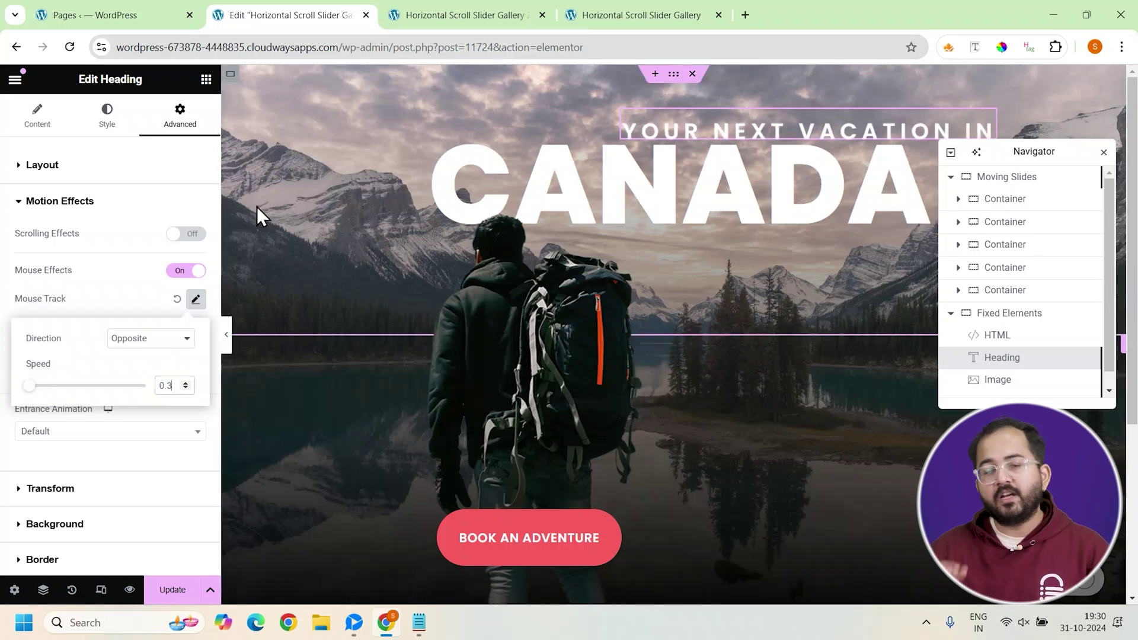
{"action": "left_click", "coordinate": [347, 304]}
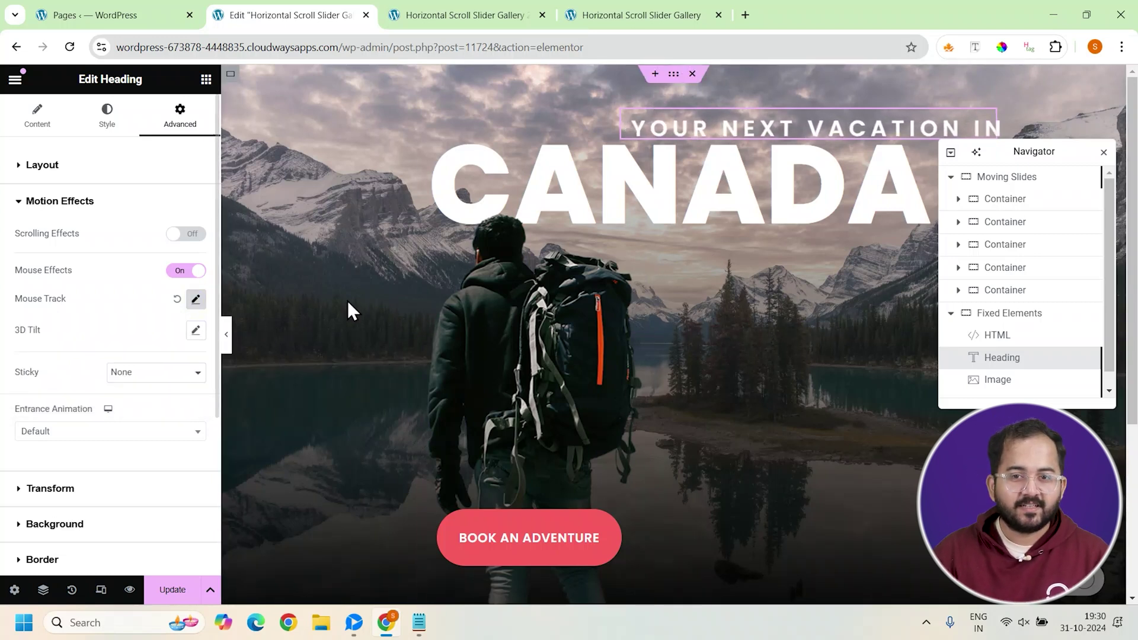
Step: Select the backpacker image and expand its Motion Effects section
{"action": "left_click", "coordinate": [539, 308]}
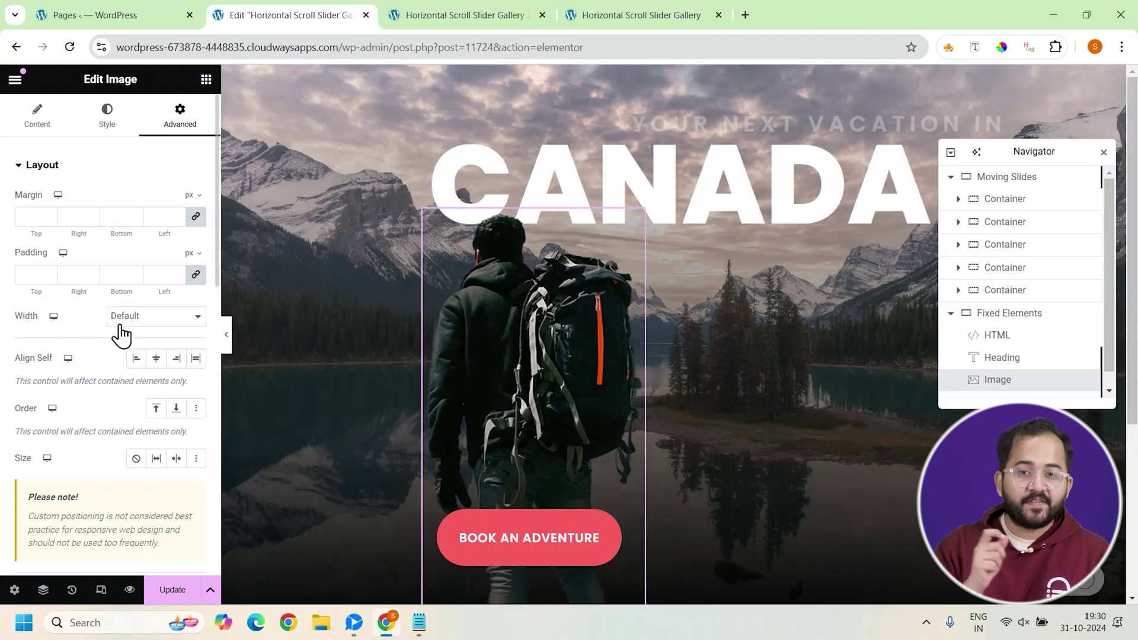
{"action": "scroll", "coordinate": [114, 330], "scroll_direction": "down", "scroll_amount": 6}
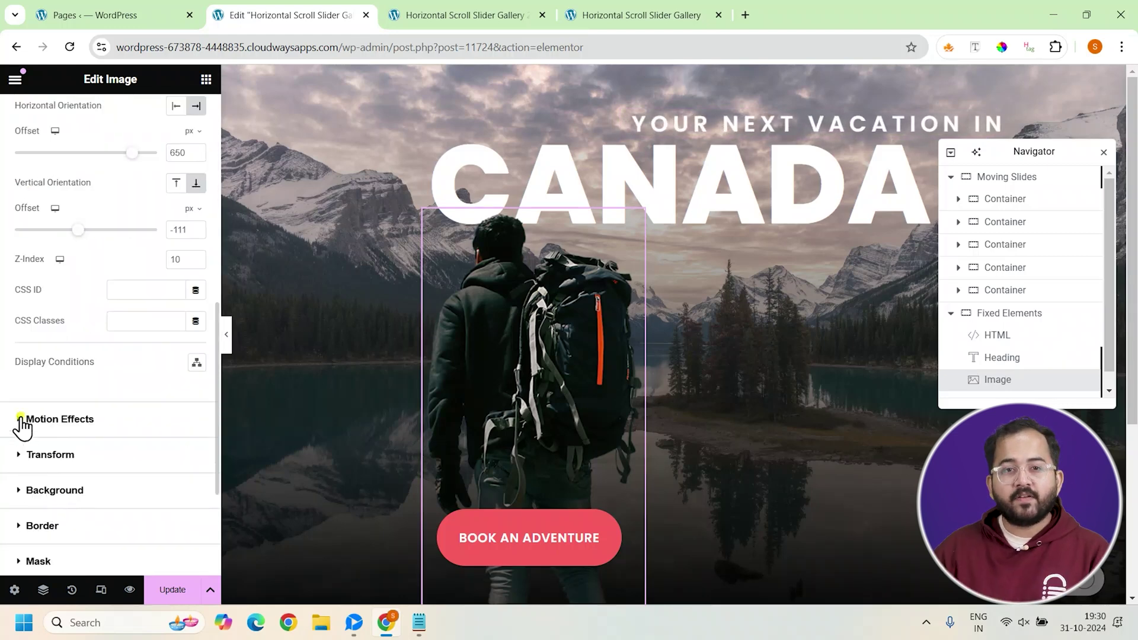
{"action": "left_click", "coordinate": [18, 424]}
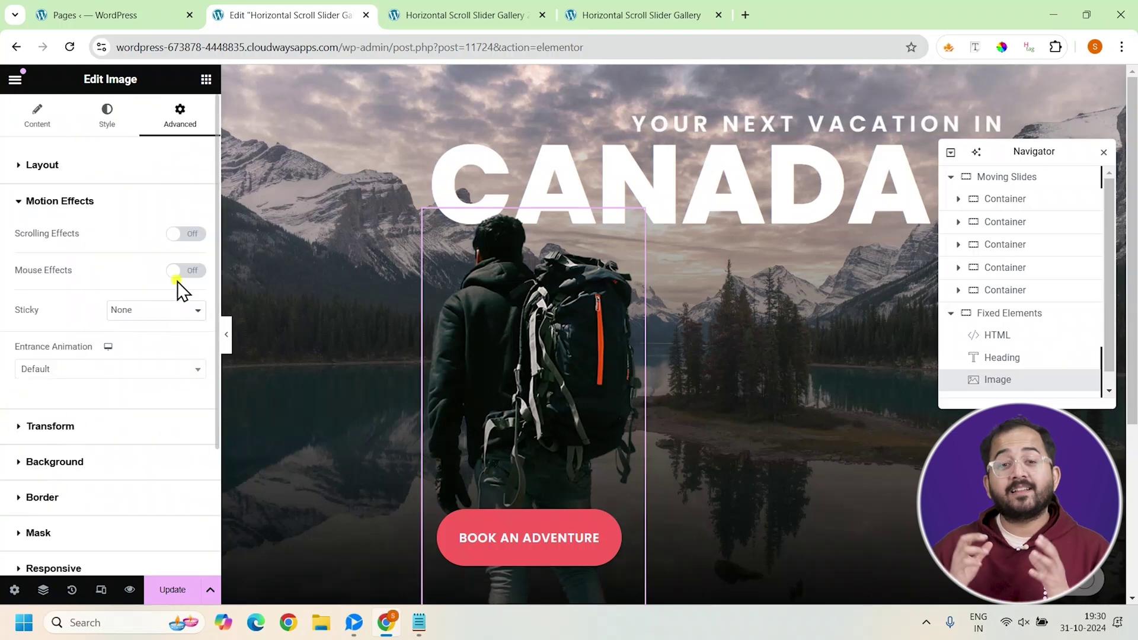